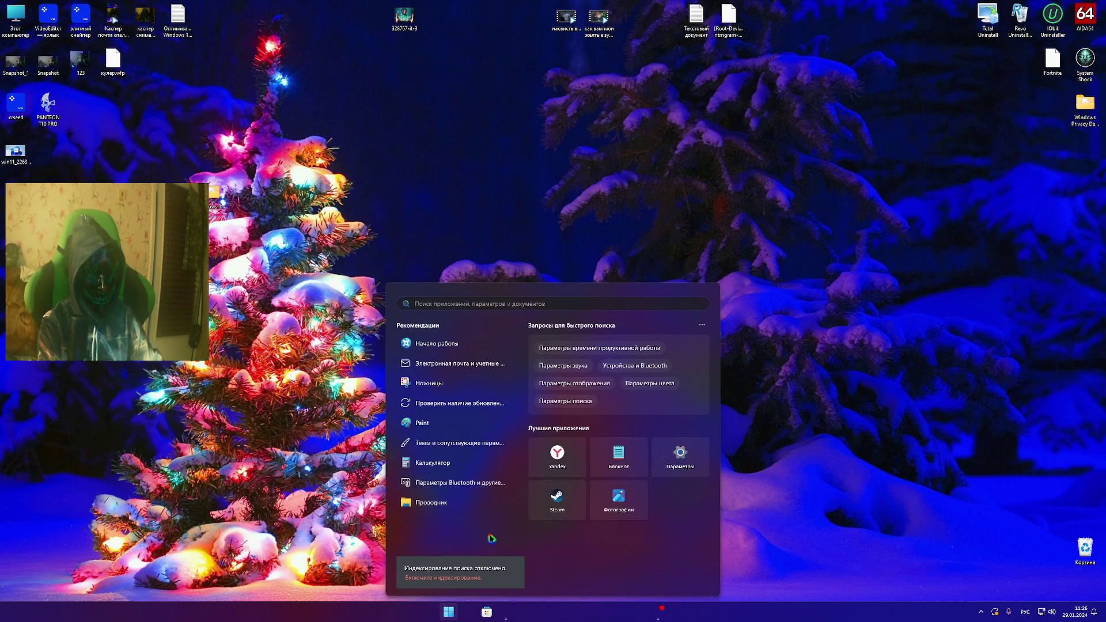
Step: Search Windows for "за" to find the Defender-disabling app, dismiss the results, and show the hidden tray icons
text(за)
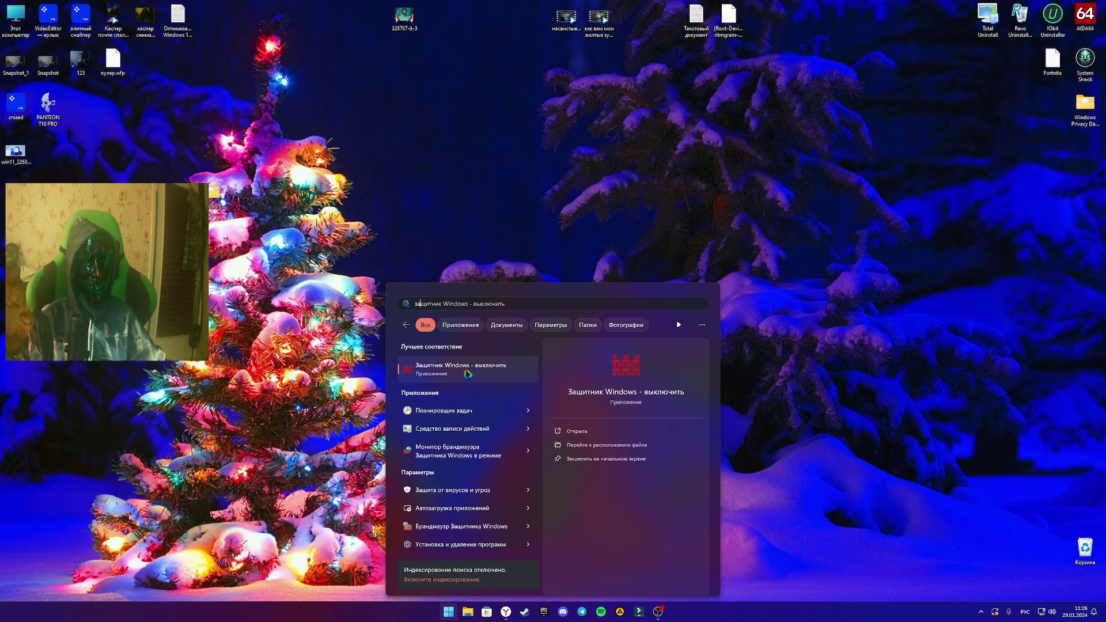
click(799, 476)
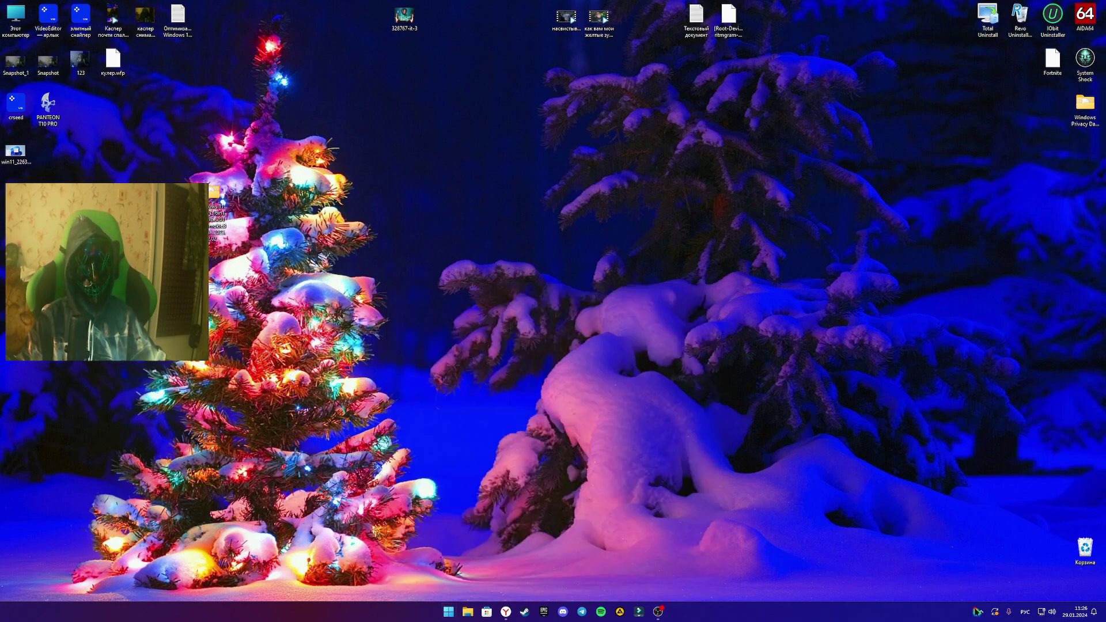
click(981, 612)
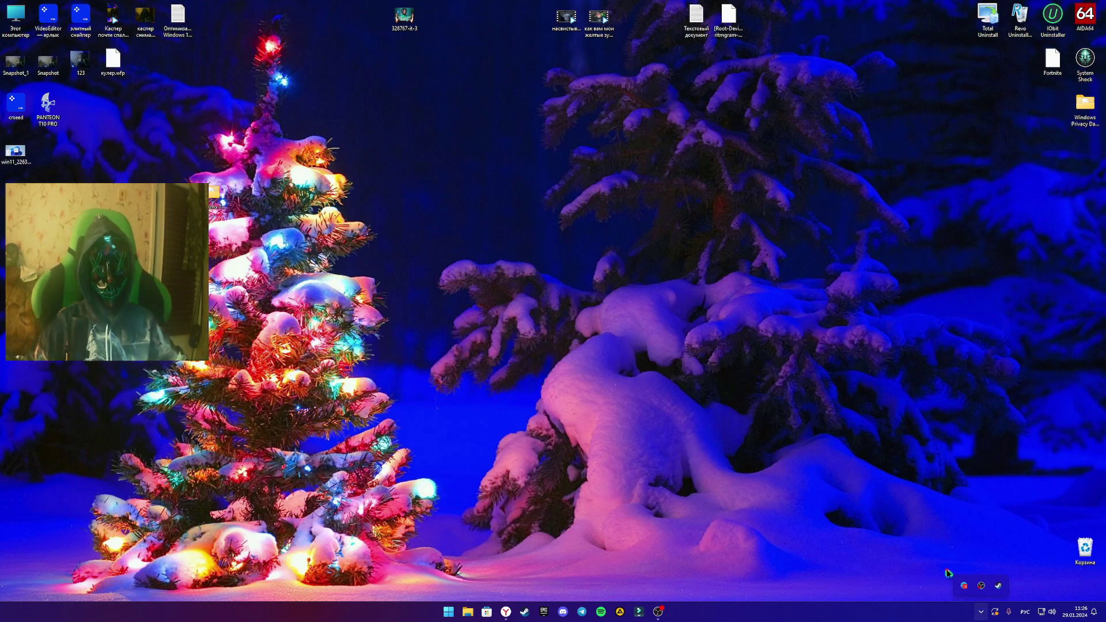
Step: Open Windows Settings and view the Windows Update page (Центр обновления Windows)
click(444, 614)
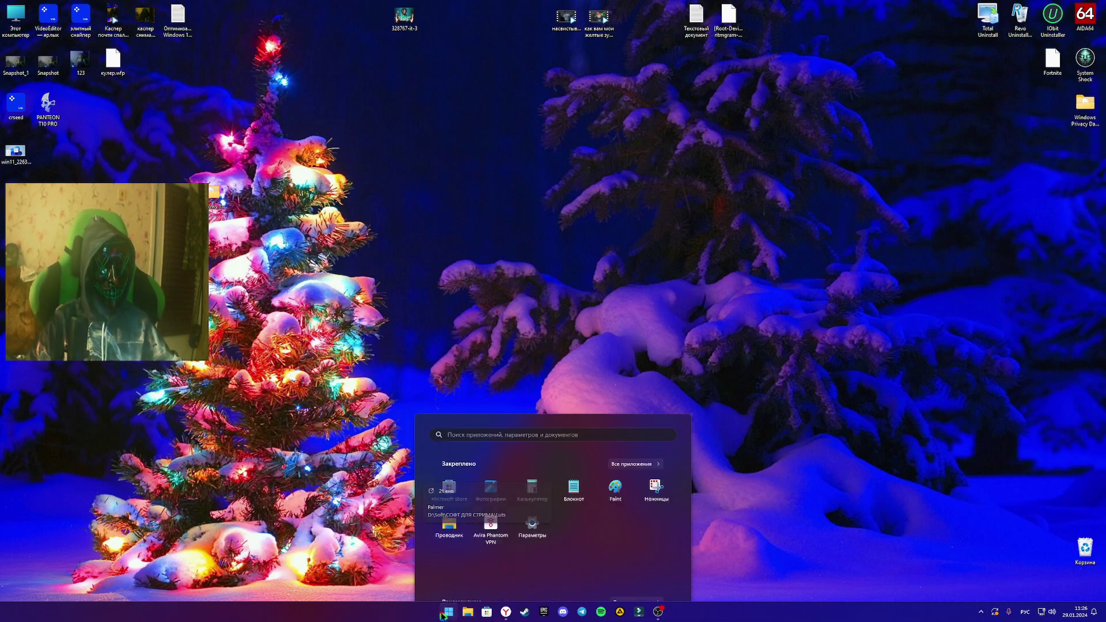
click(531, 398)
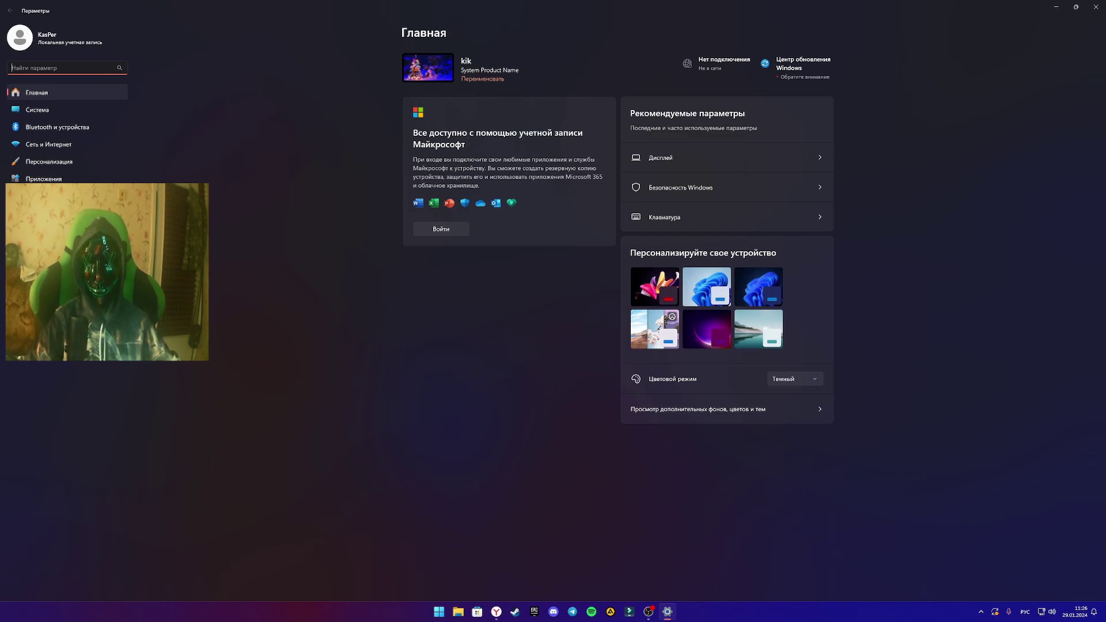
key(alt+Tab)
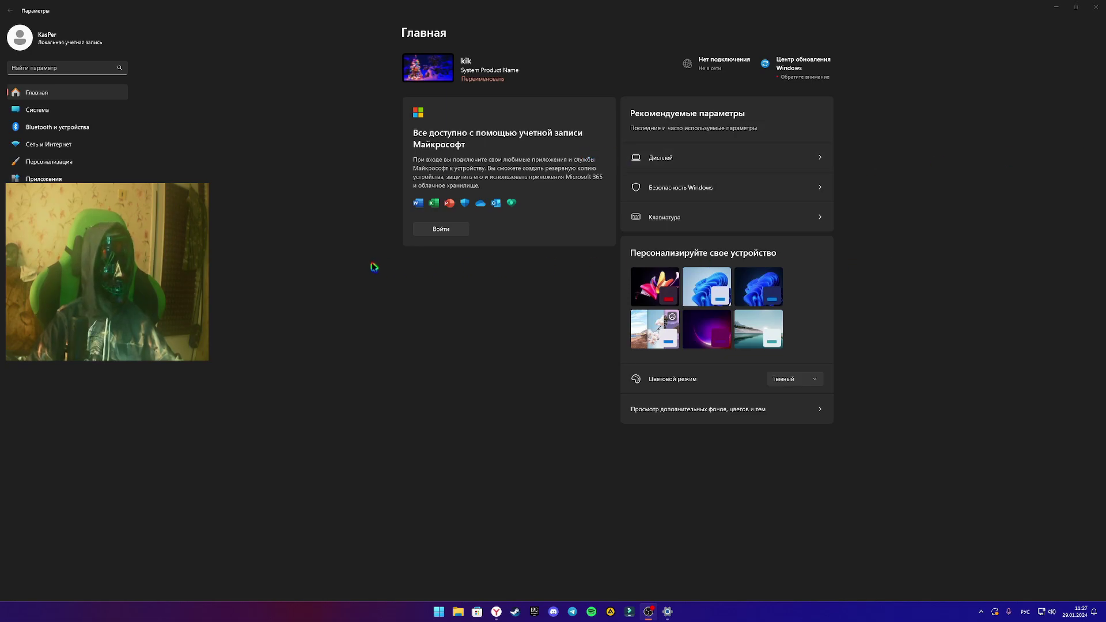
key(alt+Tab)
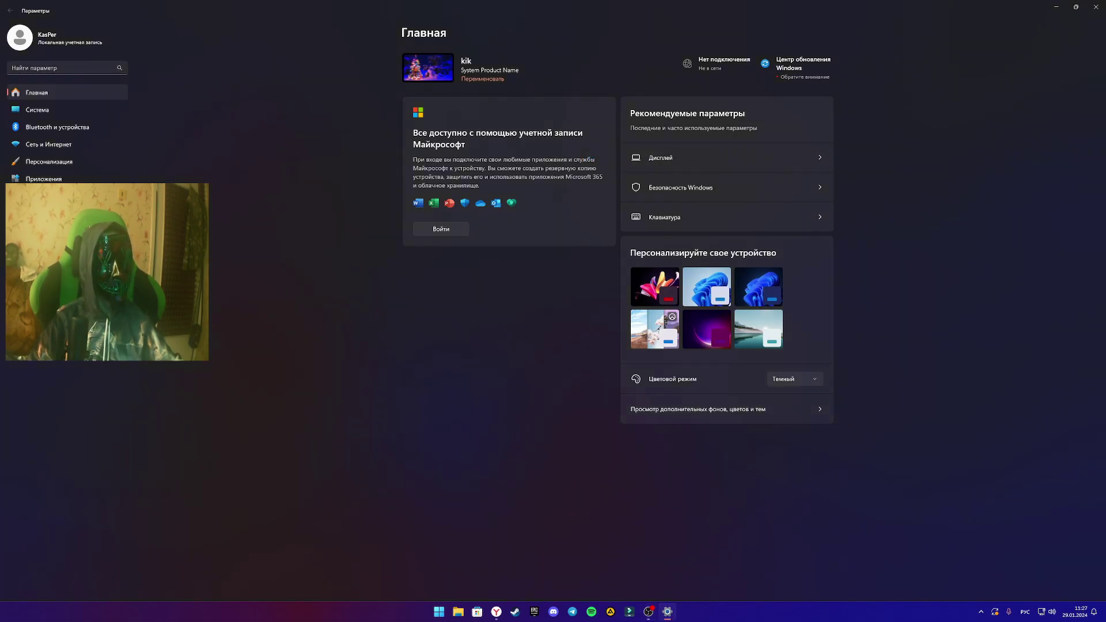
click(790, 63)
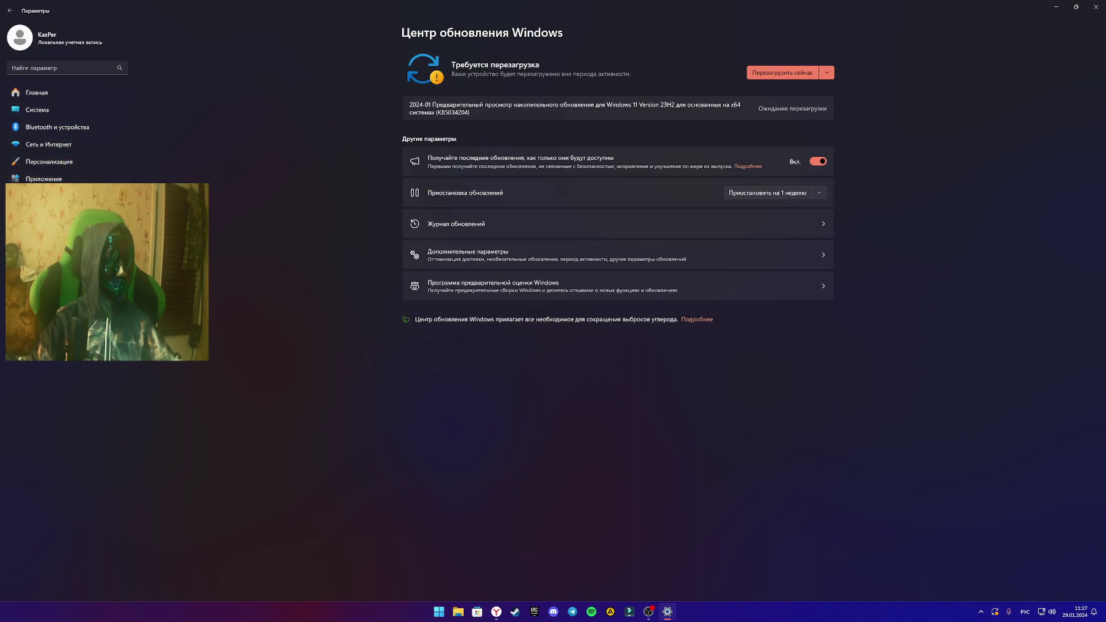
Step: View the device and Windows specifications on the system's About page (О системе)
click(37, 110)
scroll(482, 565, down, 2)
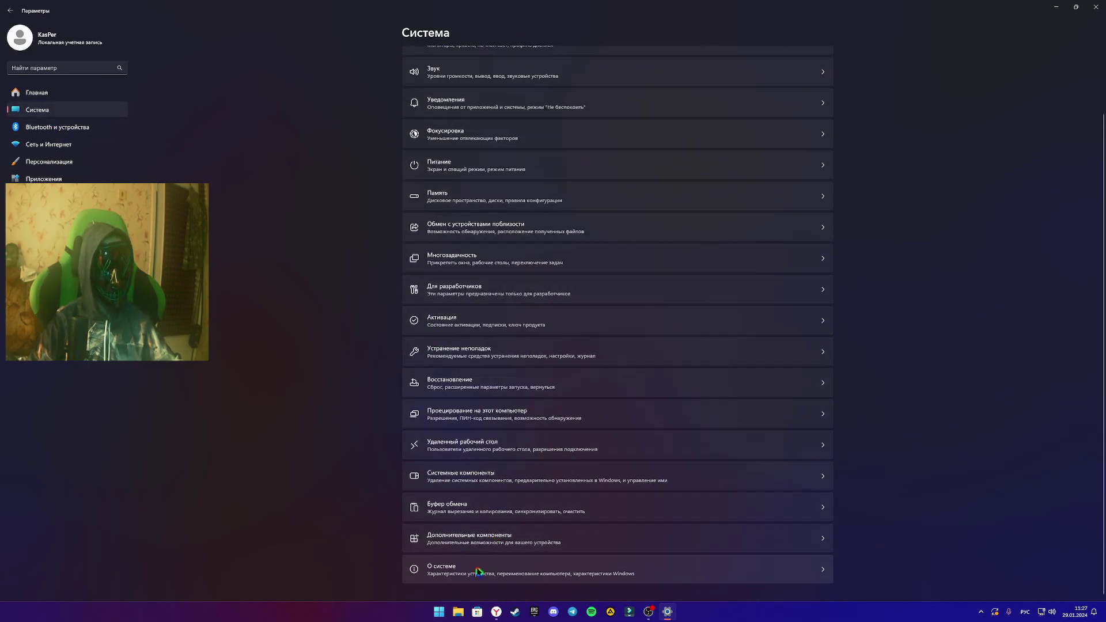
click(478, 567)
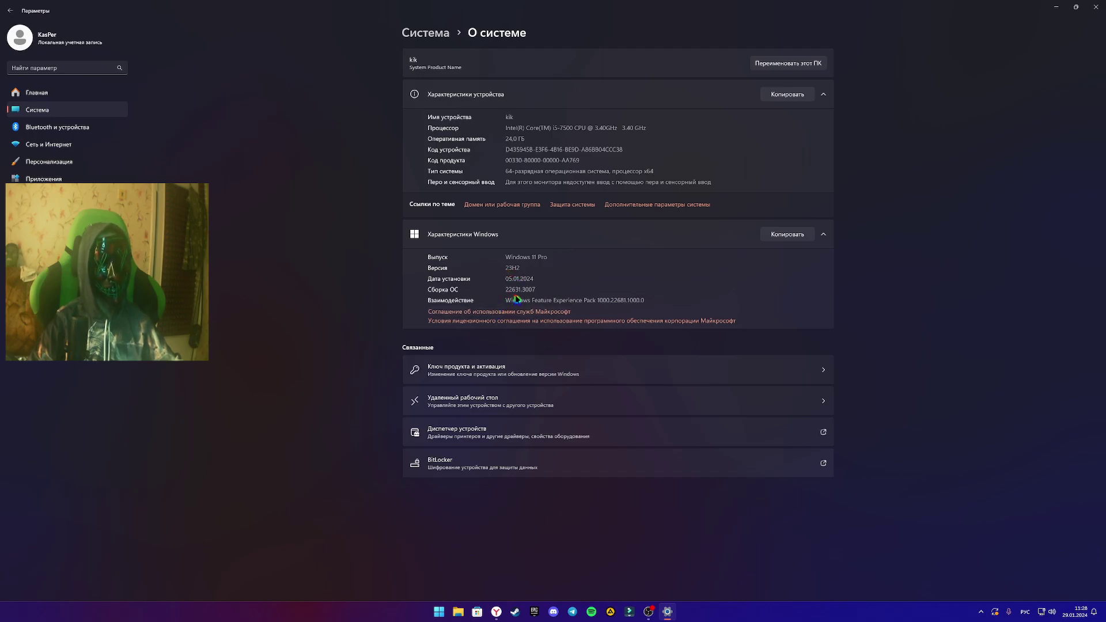
Step: Switch the keyboard layout to English and run winver to show the Windows version information
click(439, 611)
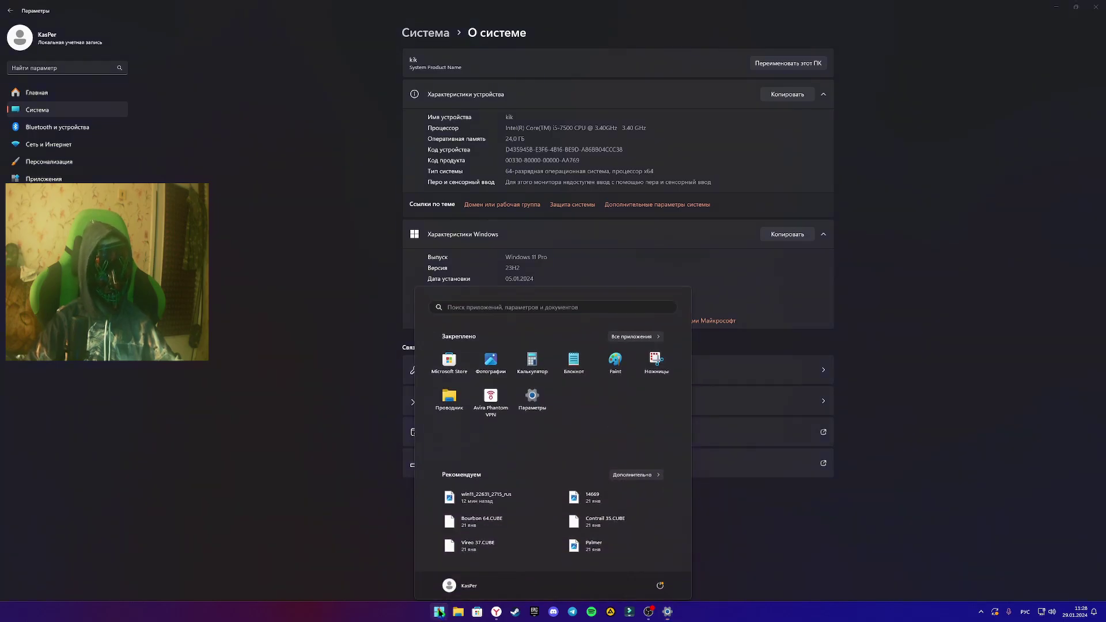
key(super+r)
key(alt+shift)
text(w)
text(io)
text(ver)
key(Return)
Step: Compare the winver window with the specifications by placing it beside them, and close both it and Settings
drag(126, 25, 389, 130)
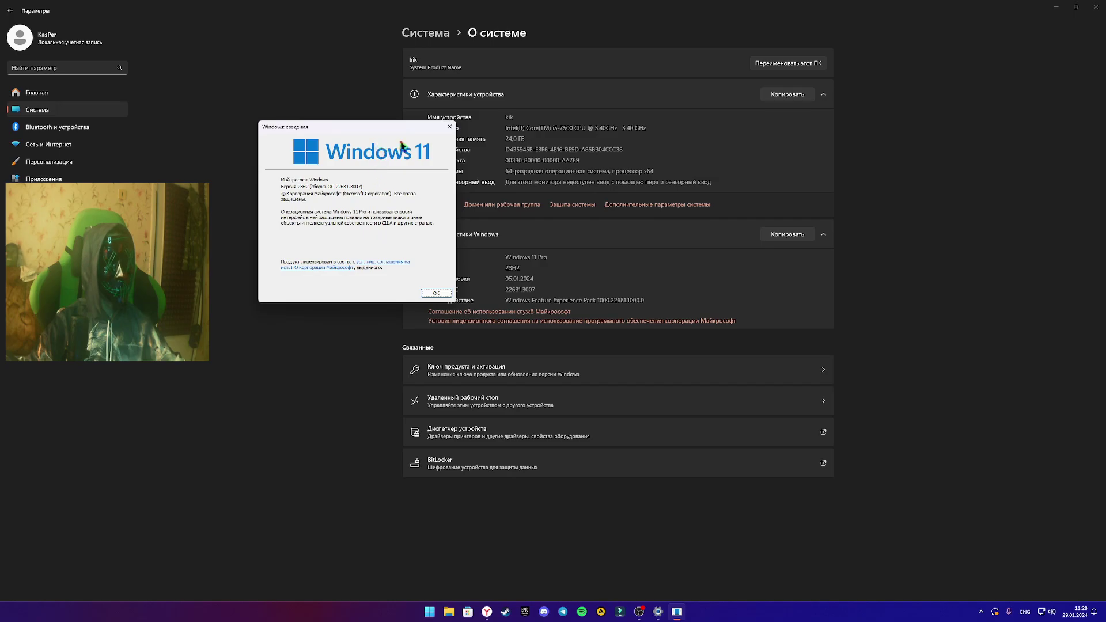
drag(376, 132, 697, 198)
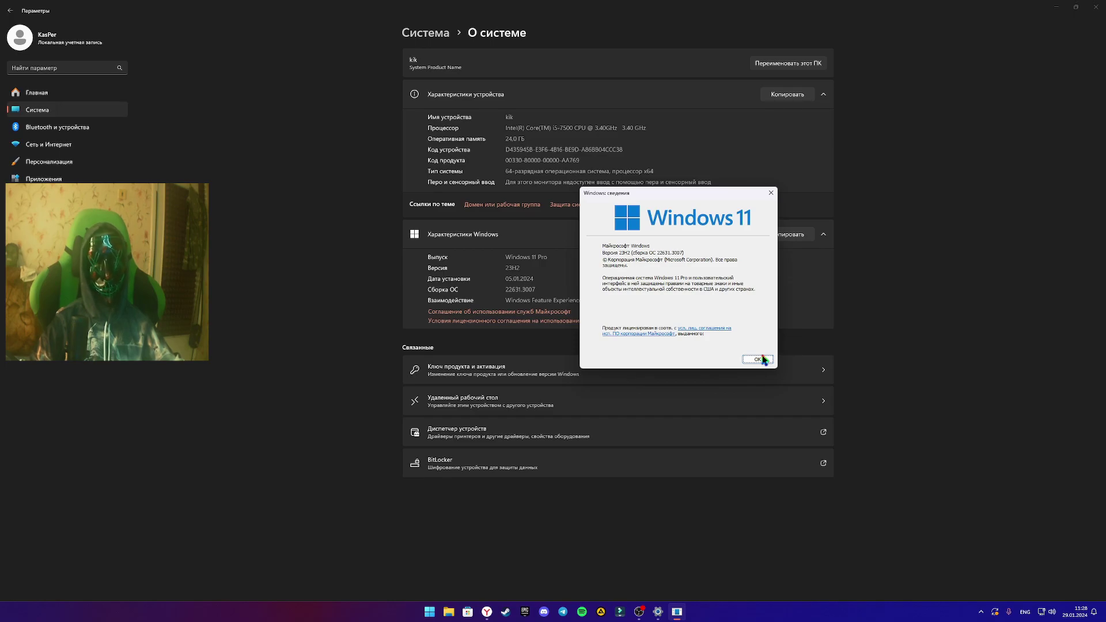
drag(697, 193, 745, 191)
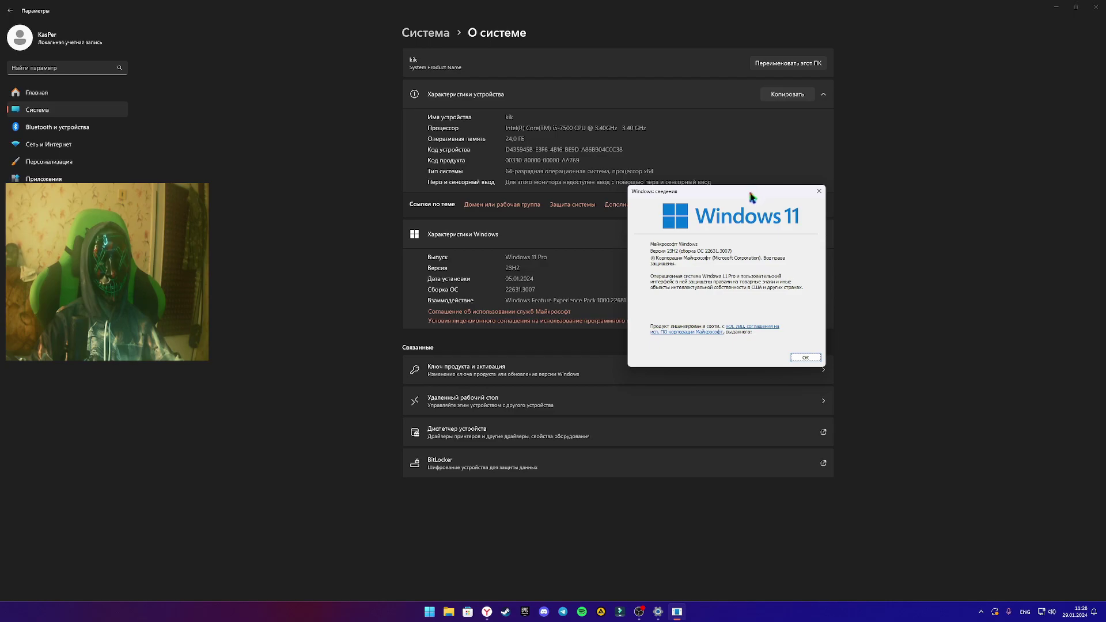
drag(751, 197, 682, 198)
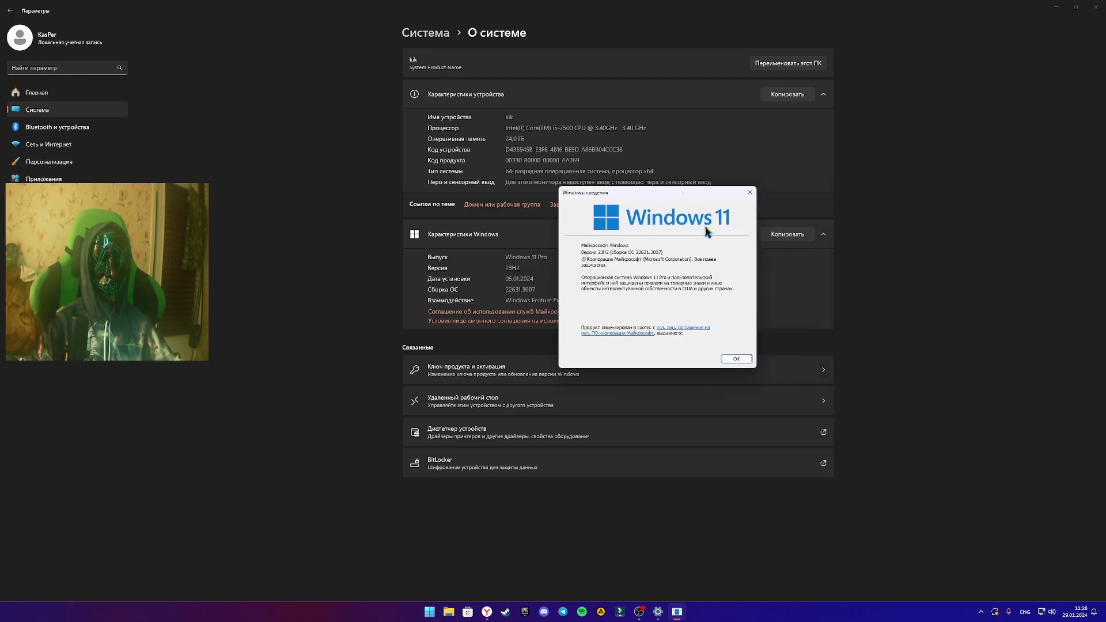
click(736, 359)
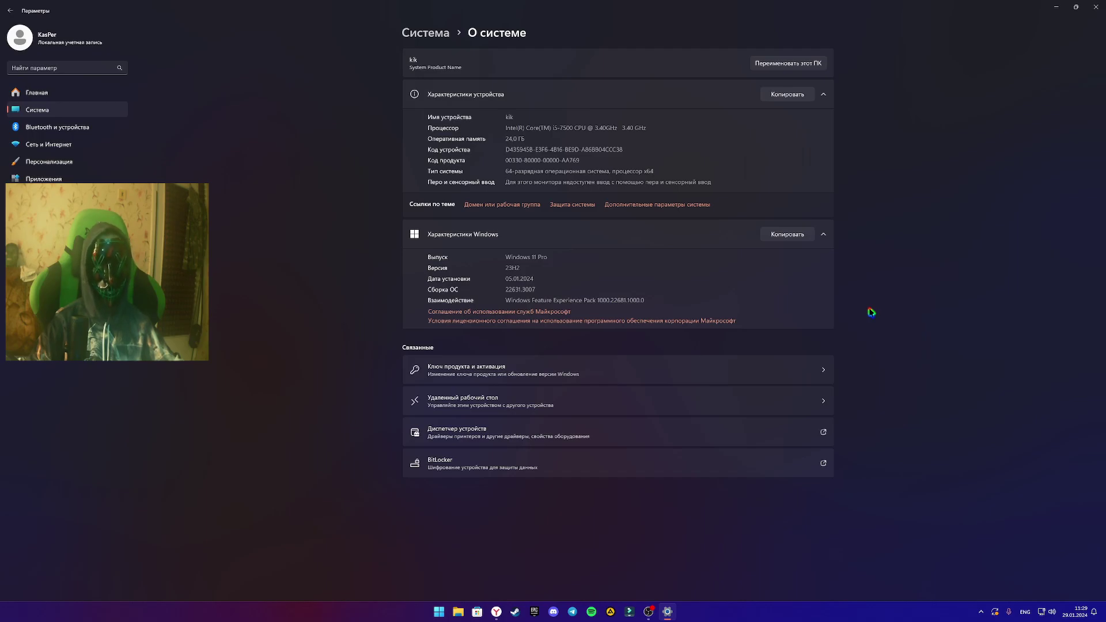
click(1095, 7)
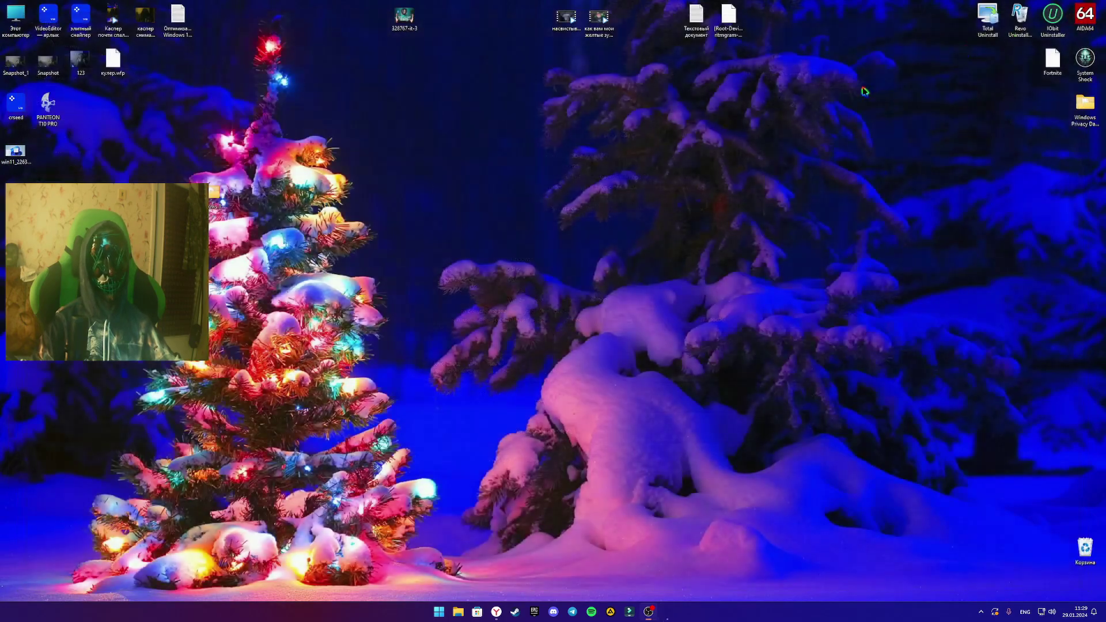
Step: Look through the desktop folder Windows.11.RU-EN.16in1+-Office.2019.by.SmokieBlahBlah.2023.12.02 with the disk image and close it
double_click(215, 194)
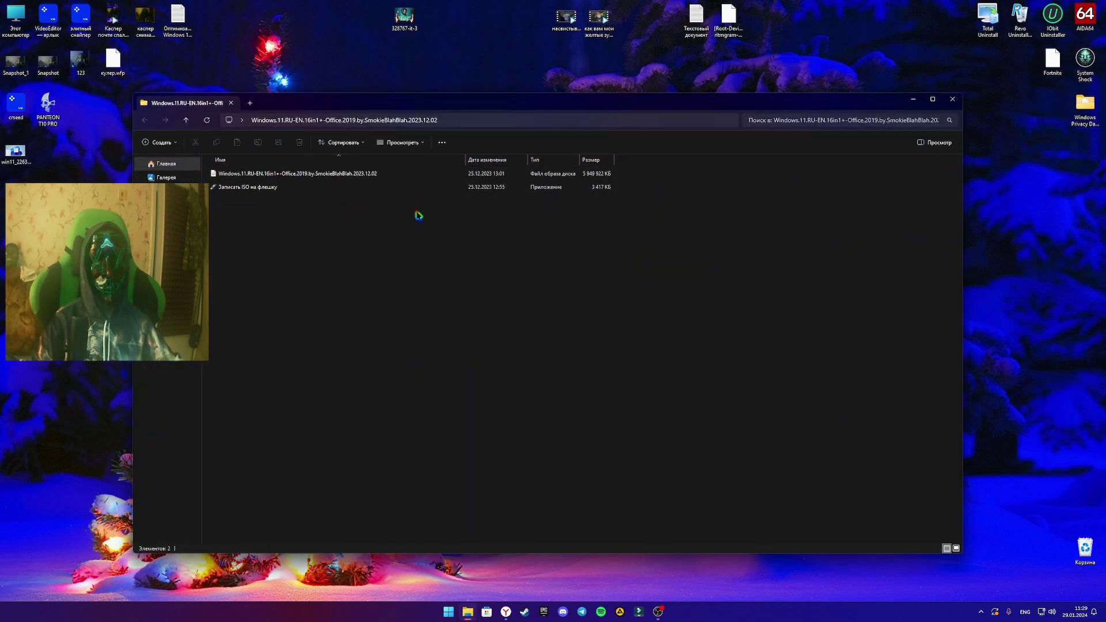
drag(695, 104, 683, 110)
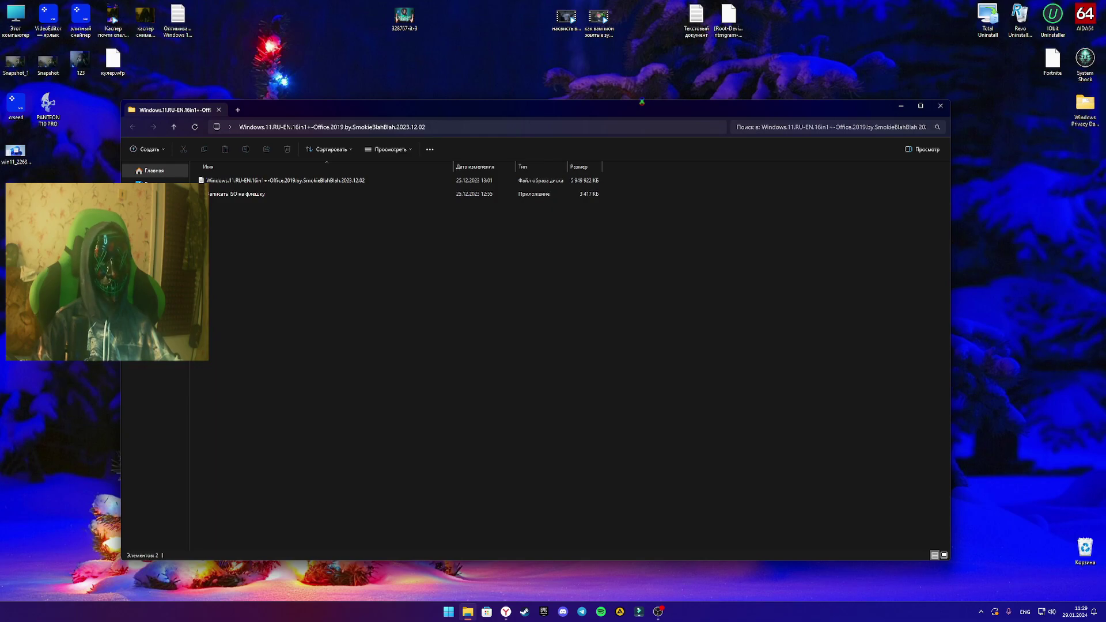
drag(635, 100, 689, 104)
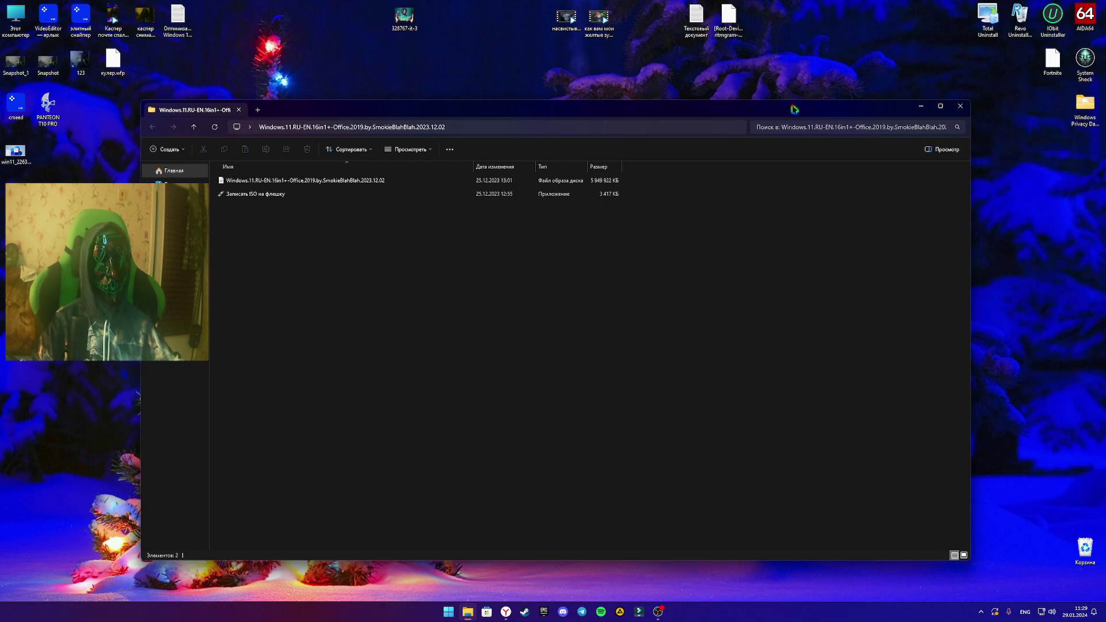
drag(788, 113, 782, 121)
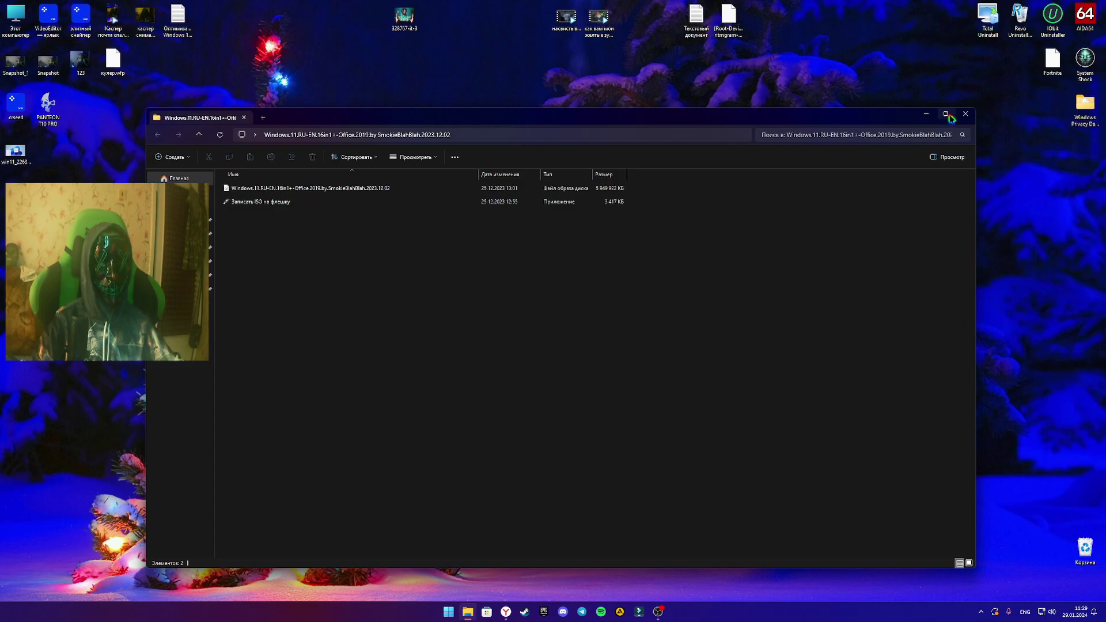
click(966, 114)
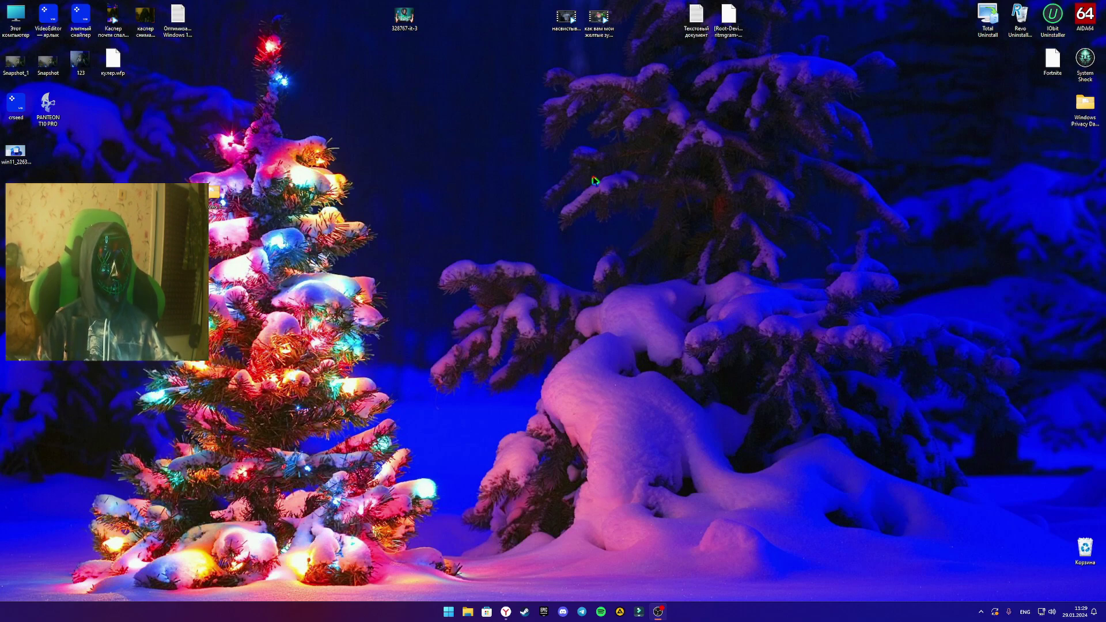
Step: Move the Windows 11 image folder's icon out from behind the webcam area to the middle of the desktop
drag(214, 192, 470, 193)
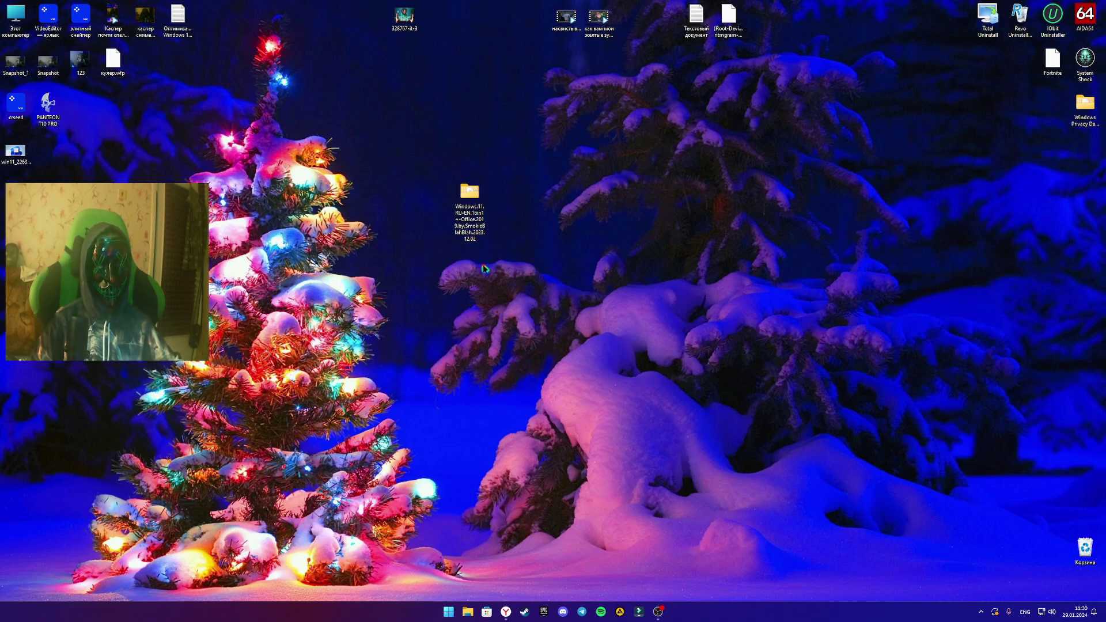
drag(470, 196, 511, 232)
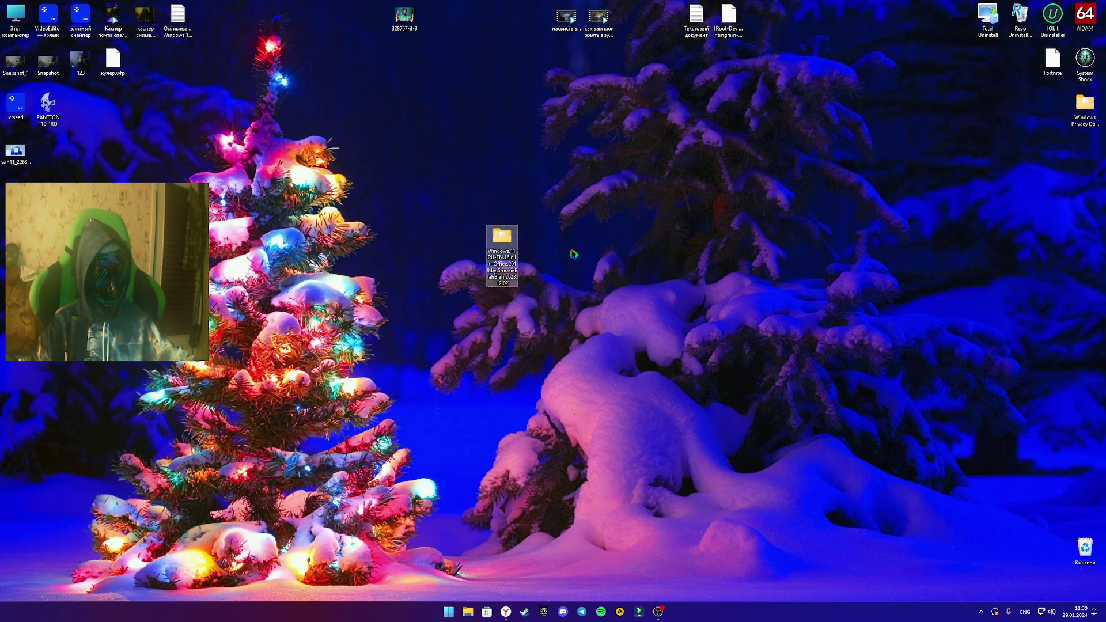
click(573, 253)
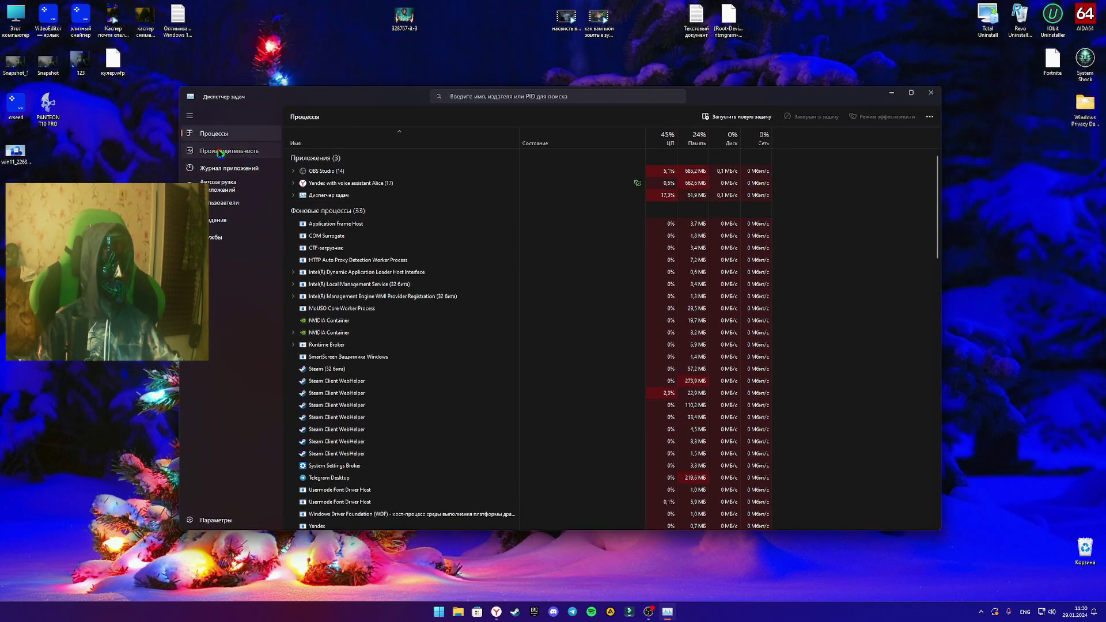
Step: Check processor and memory performance in Task Manager and close it
click(225, 151)
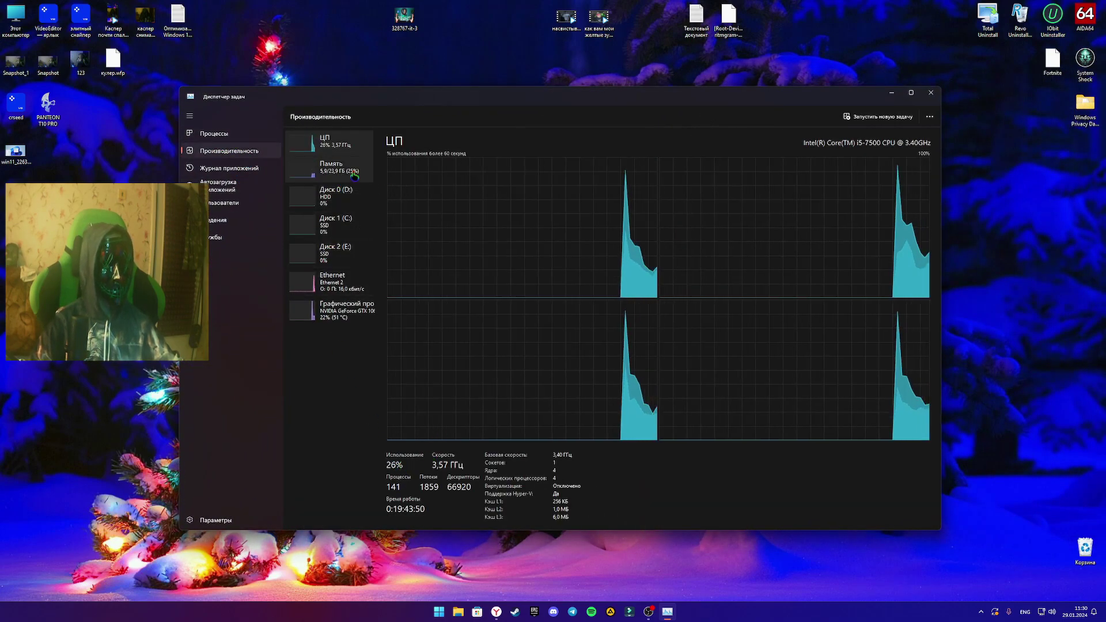
click(330, 167)
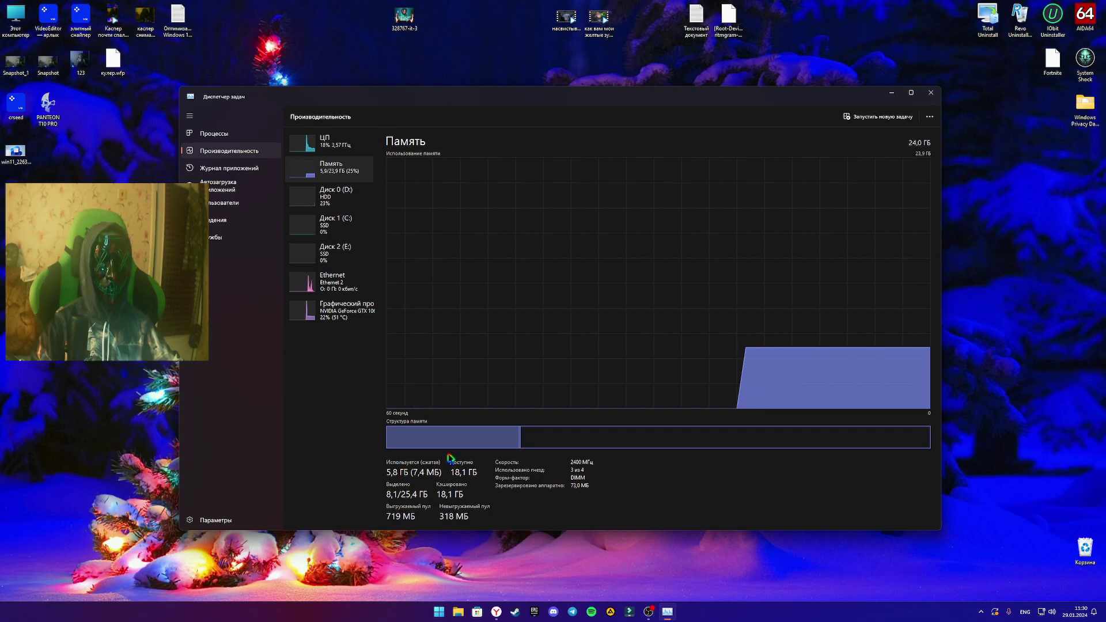
drag(737, 99, 777, 101)
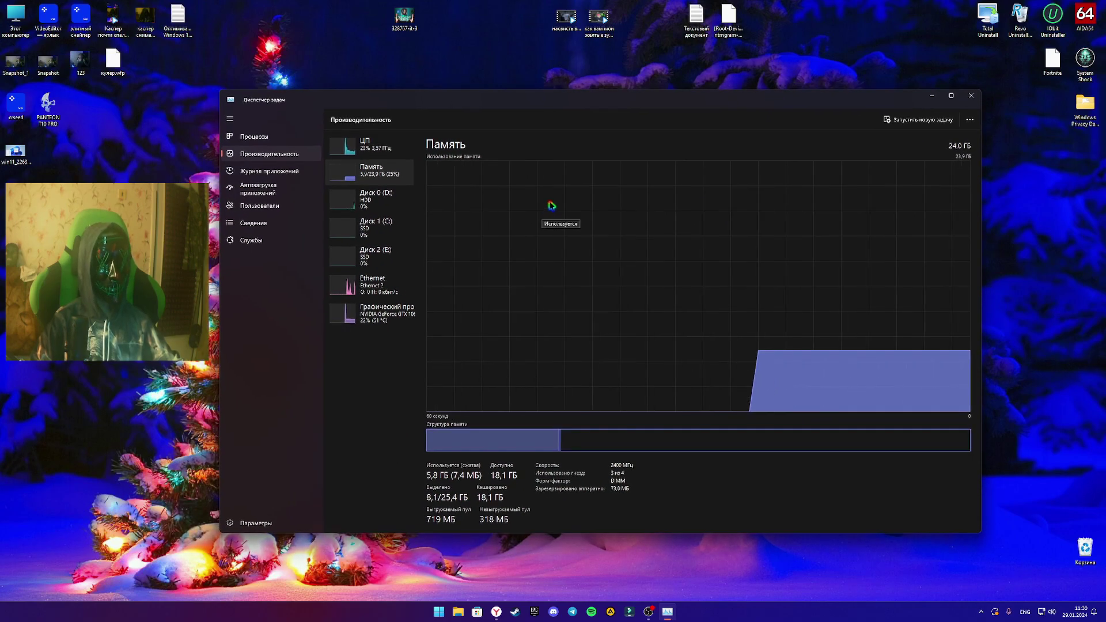
drag(931, 107, 902, 118)
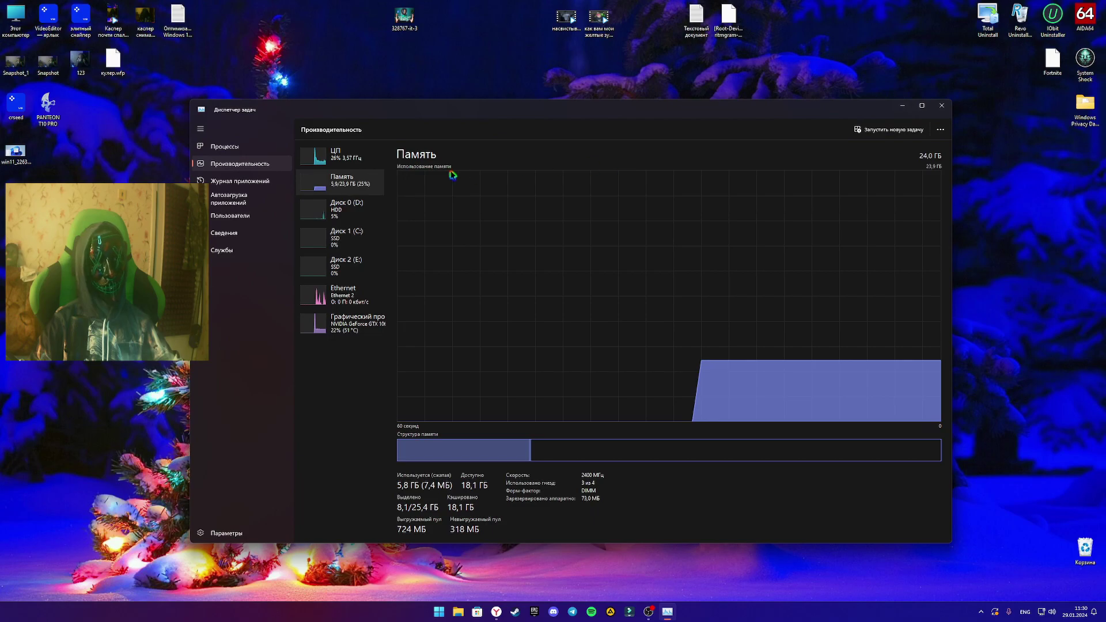
click(943, 106)
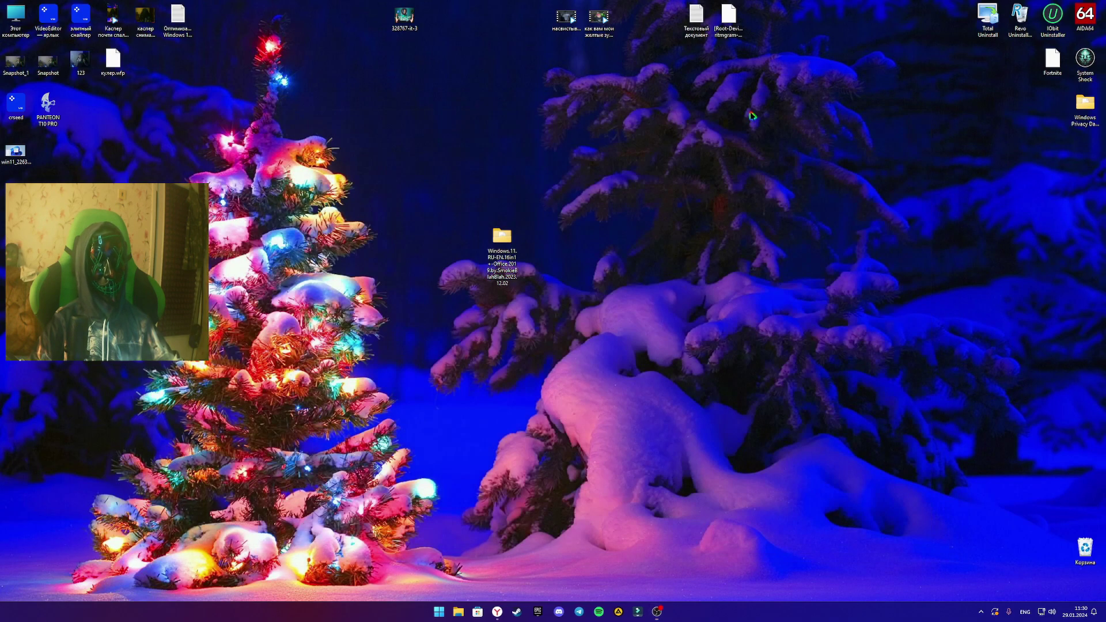
Step: Open This PC (Этот компьютер) to check the drives and their free space, and close it
double_click(16, 18)
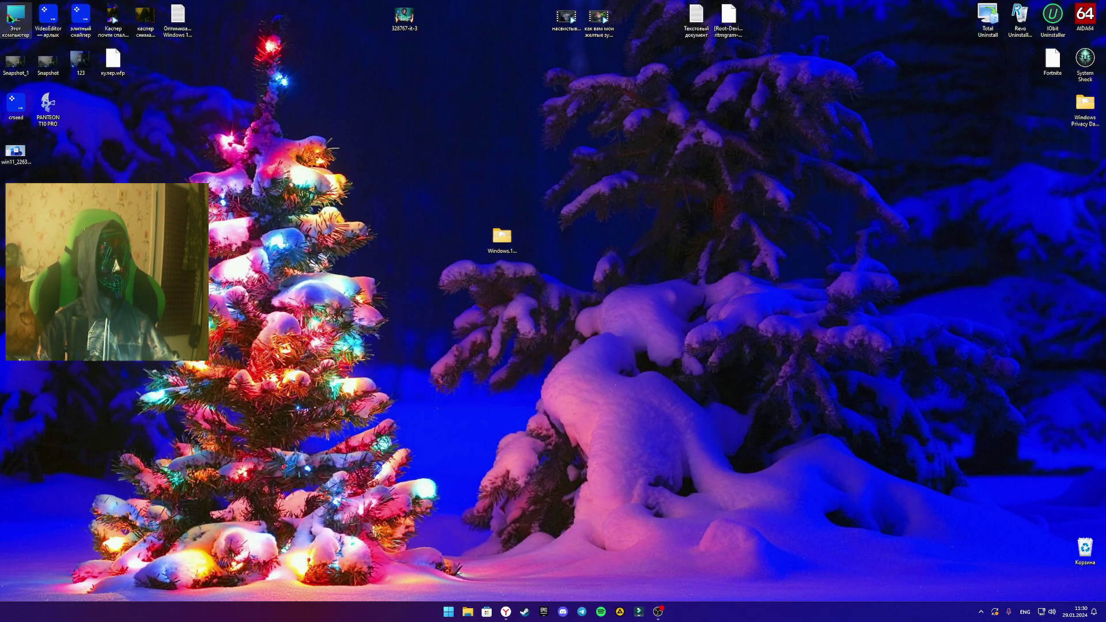
drag(774, 135, 684, 130)
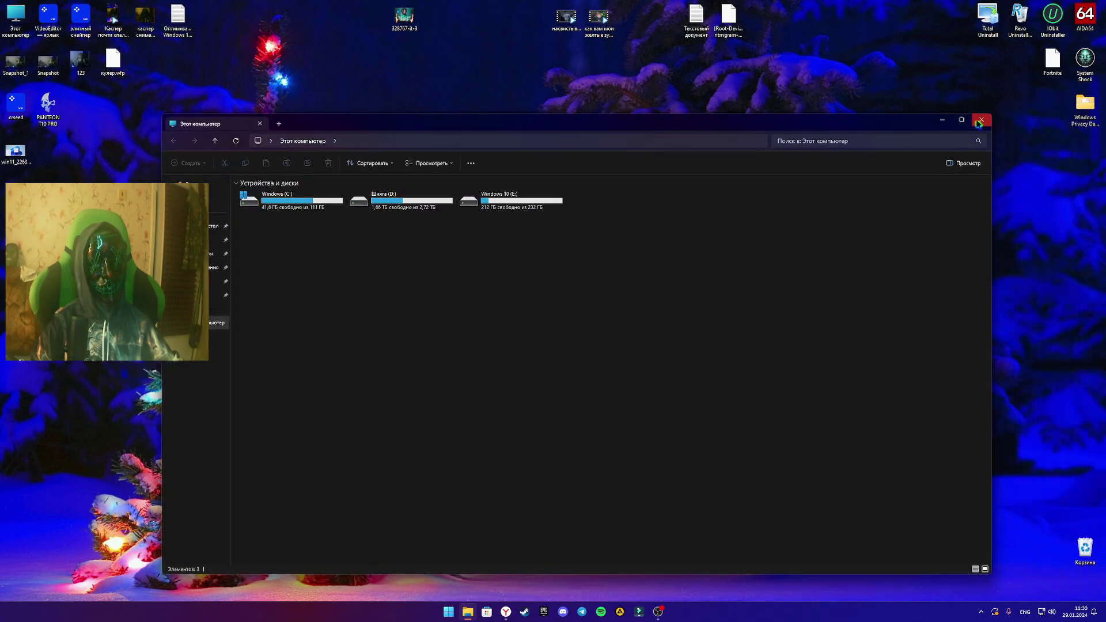
click(979, 120)
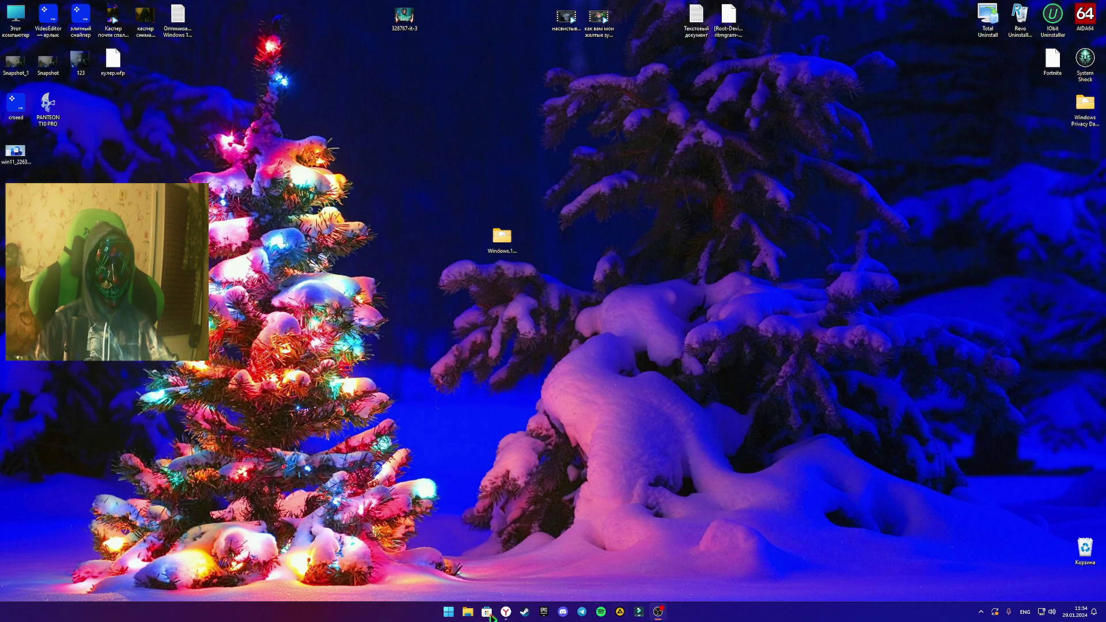
Step: Search Windows for "выполнить" and dismiss the search without opening any result
click(452, 612)
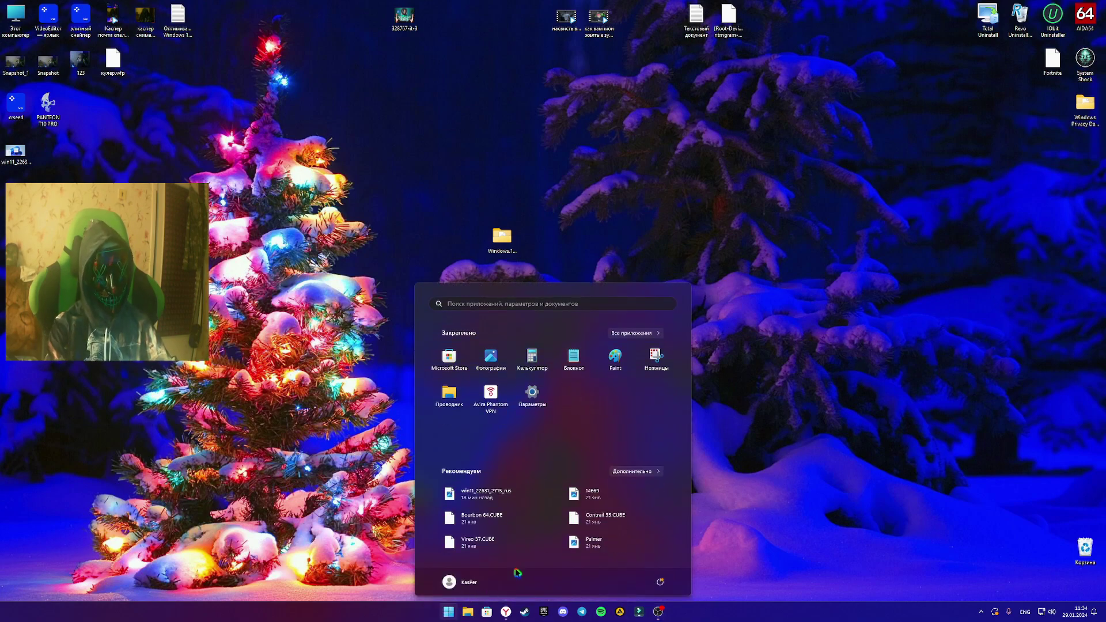
text(ds)
key(BackSpace)
key(BackSpace)
key(alt+shift)
text(выполнить)
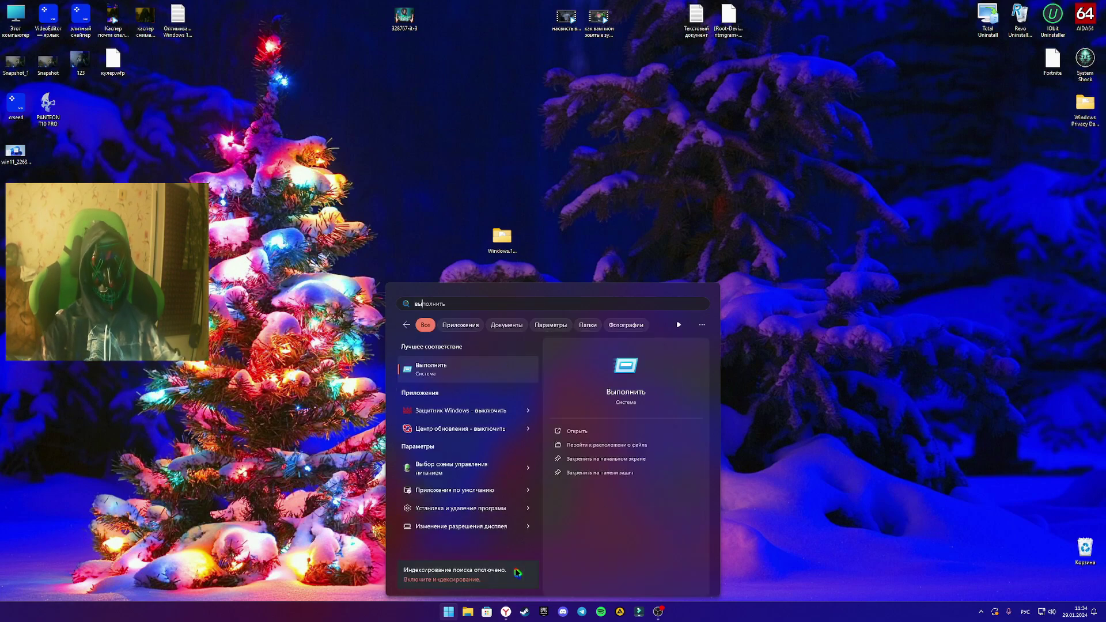
key(Down)
click(850, 373)
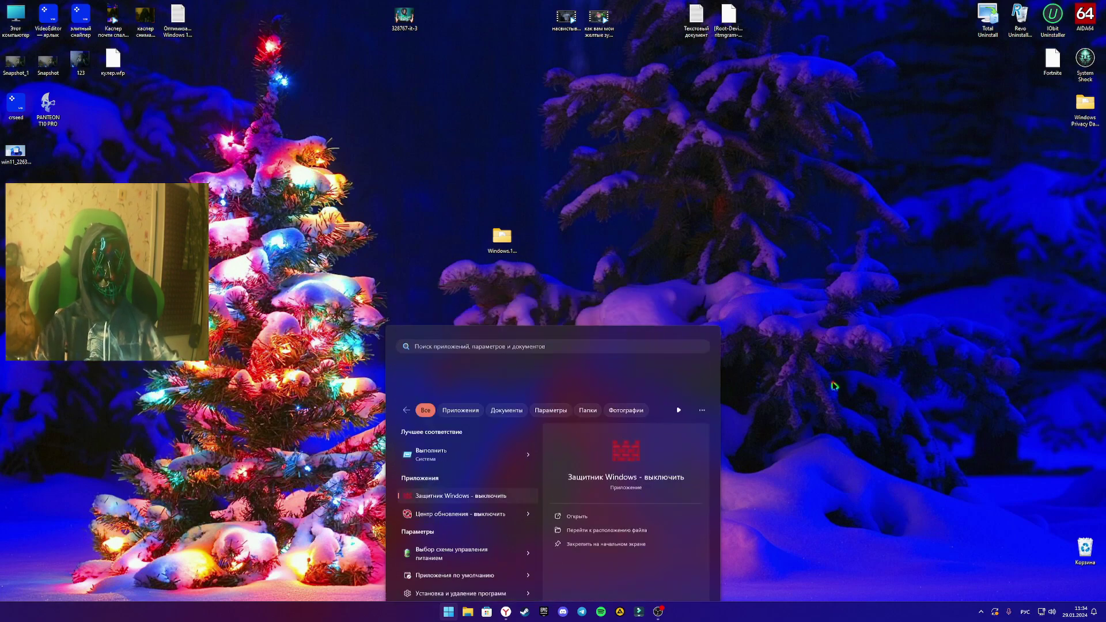
Step: Create a new text document (Текстовый документ) in the middle of the desktop, keeping its default name
right_click(626, 343)
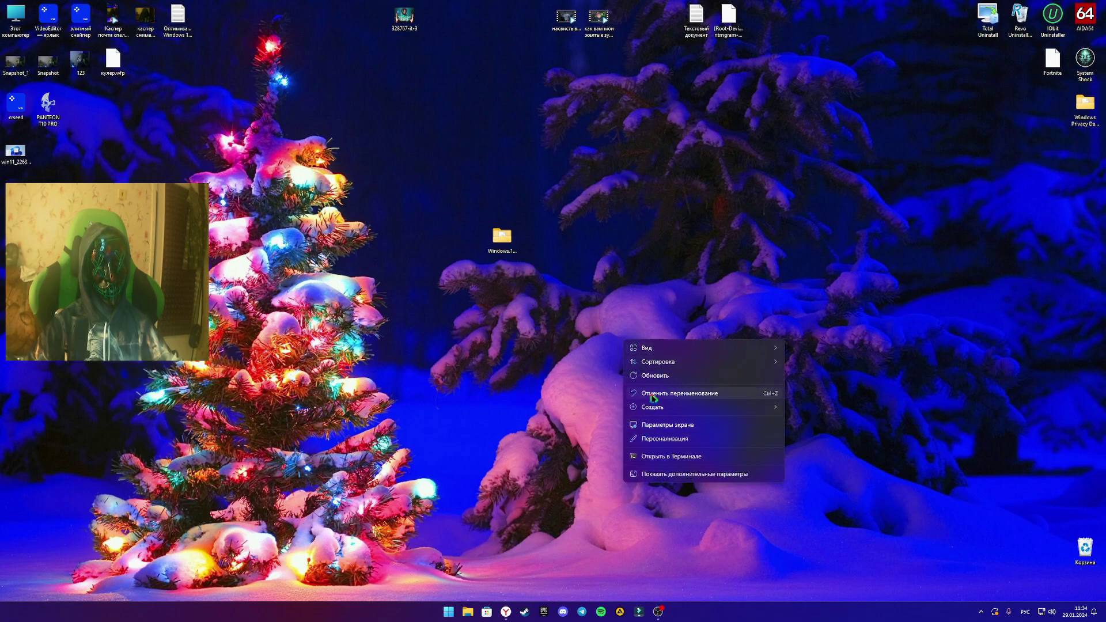
mouse_move(658, 412)
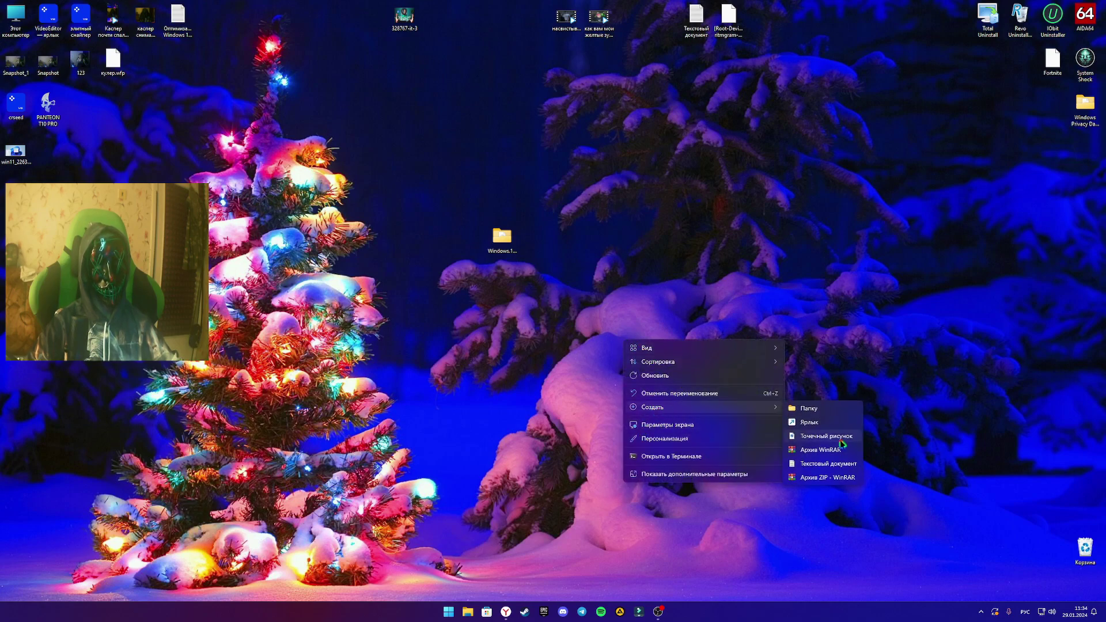
click(834, 463)
Step: Open the new text document in Notepad, bring its window to the middle of the desktop, and close it
double_click(632, 374)
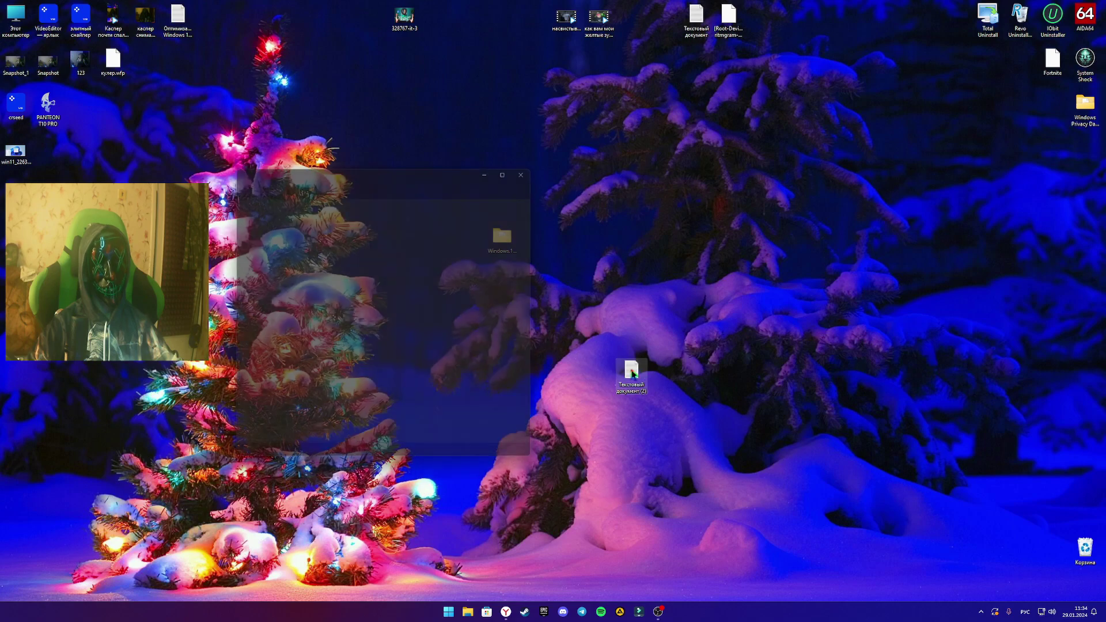
drag(410, 173, 662, 218)
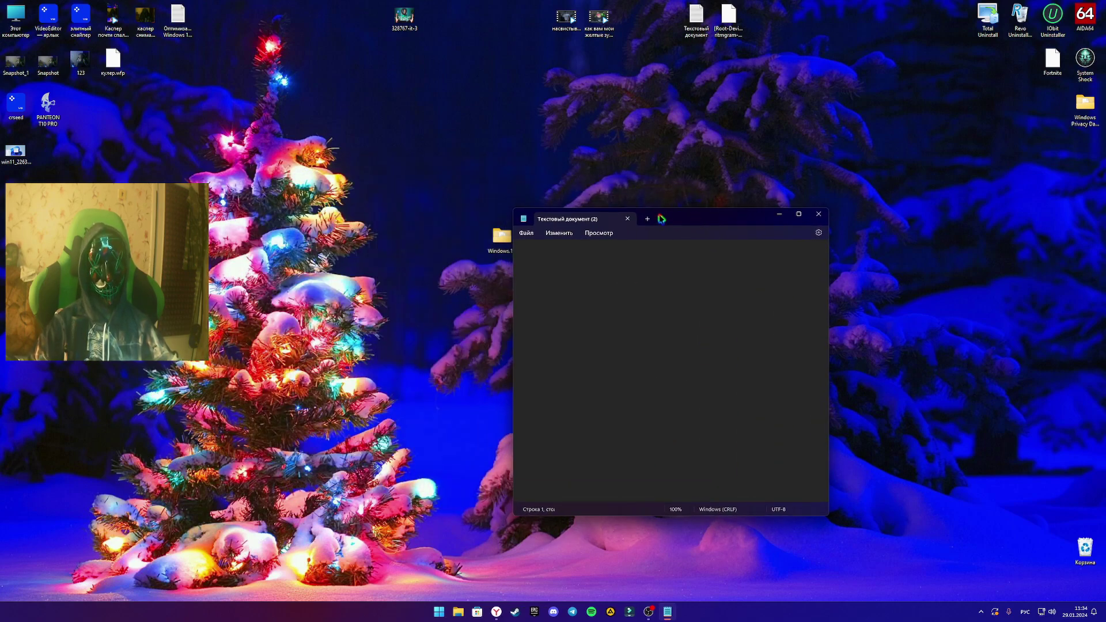
drag(661, 218, 631, 233)
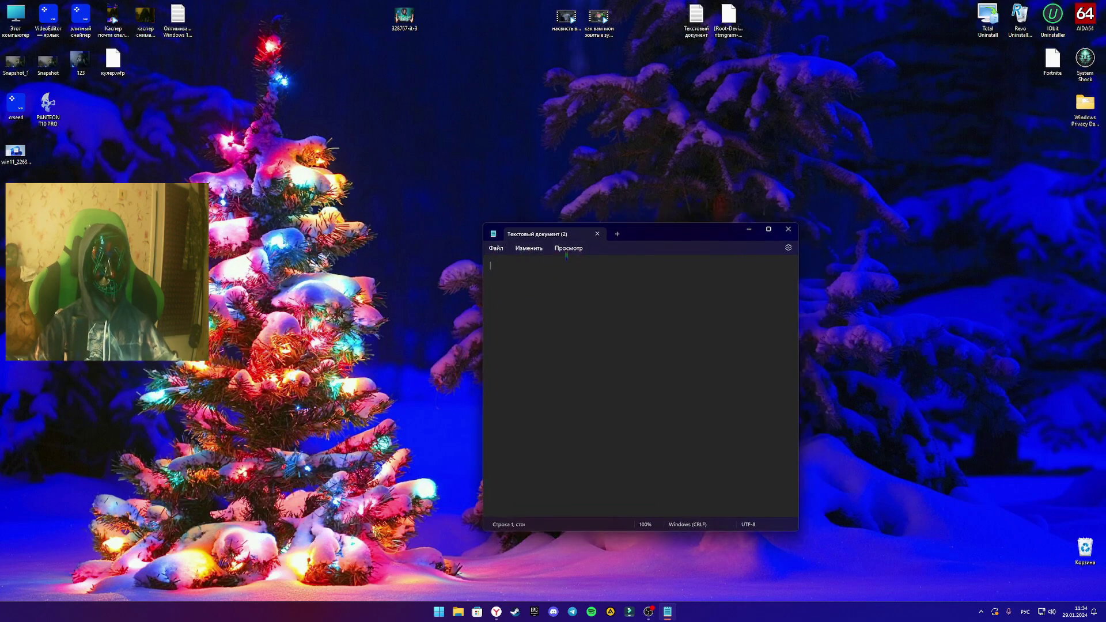
click(788, 230)
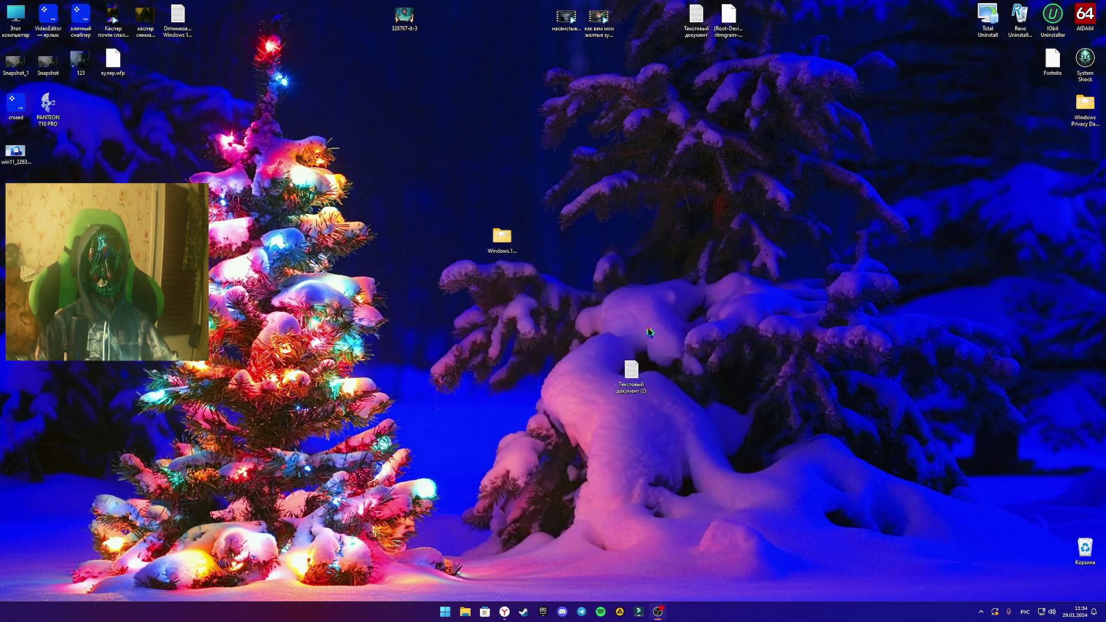
right_click(712, 302)
click(573, 383)
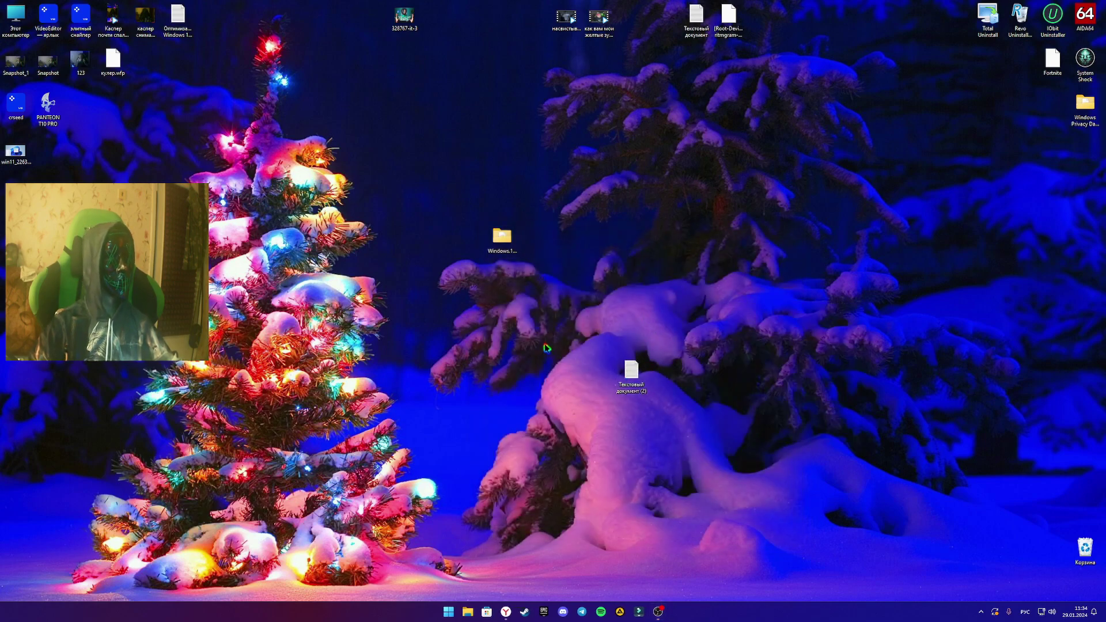
Step: Open the desktop image win11_22631_2715_rus.jpg in Photos, look through its additional options, and close it
double_click(15, 152)
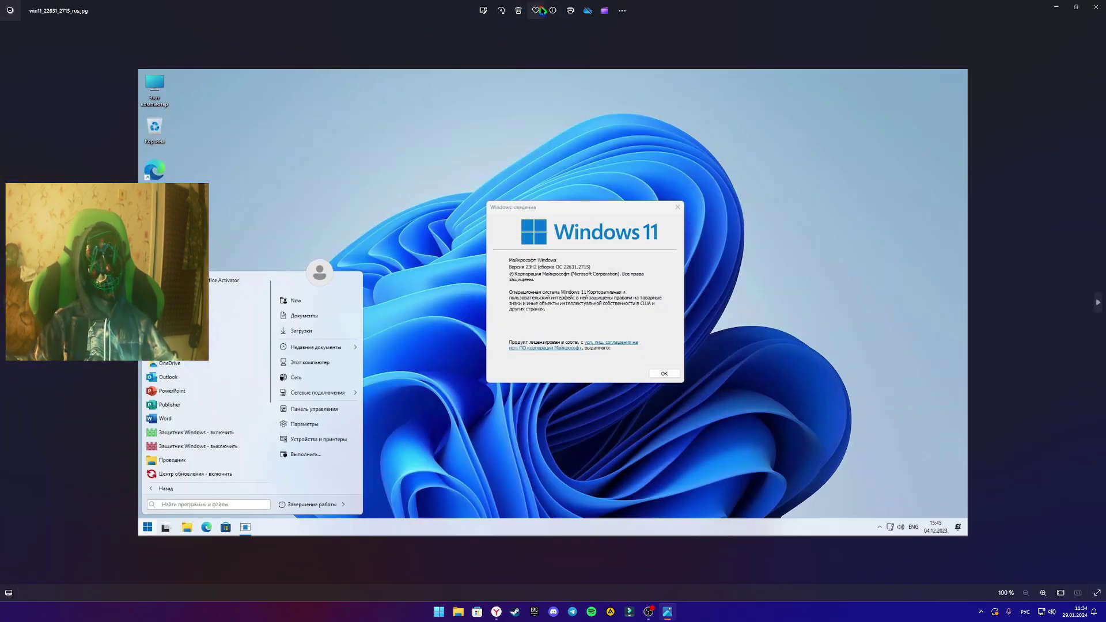
click(621, 10)
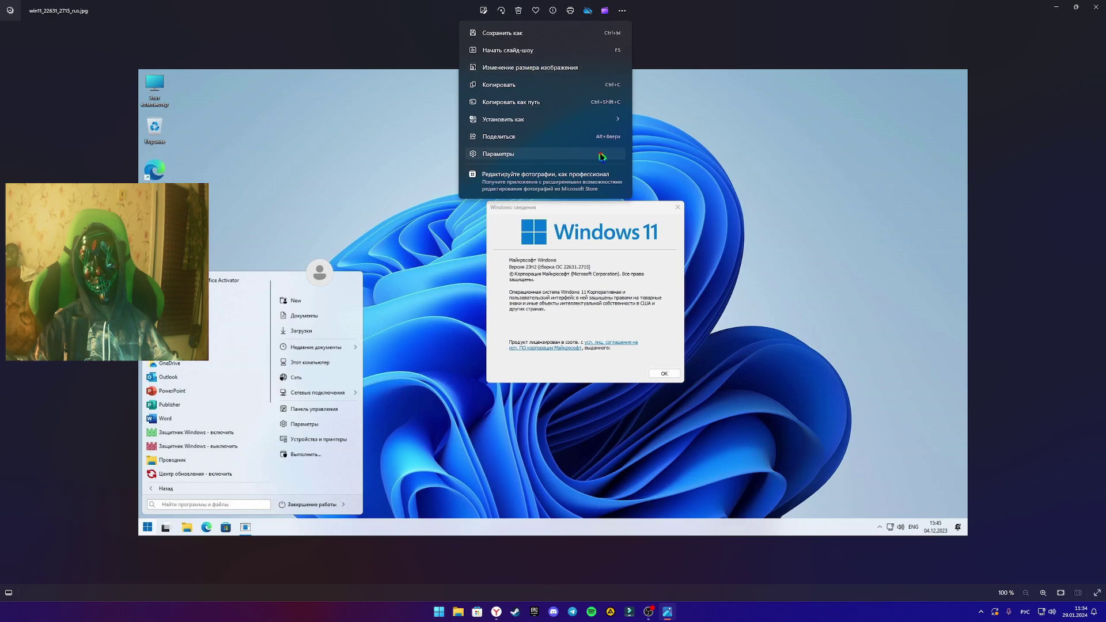
click(1096, 7)
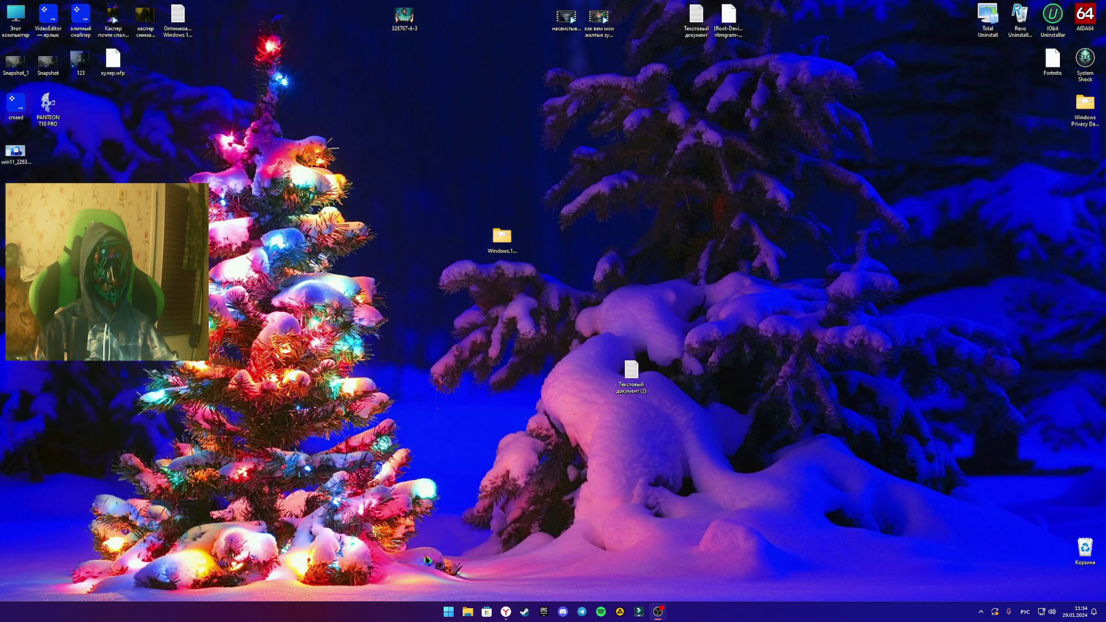
Step: Open Microsoft Store and search it for a text document app in Russian
key(super)
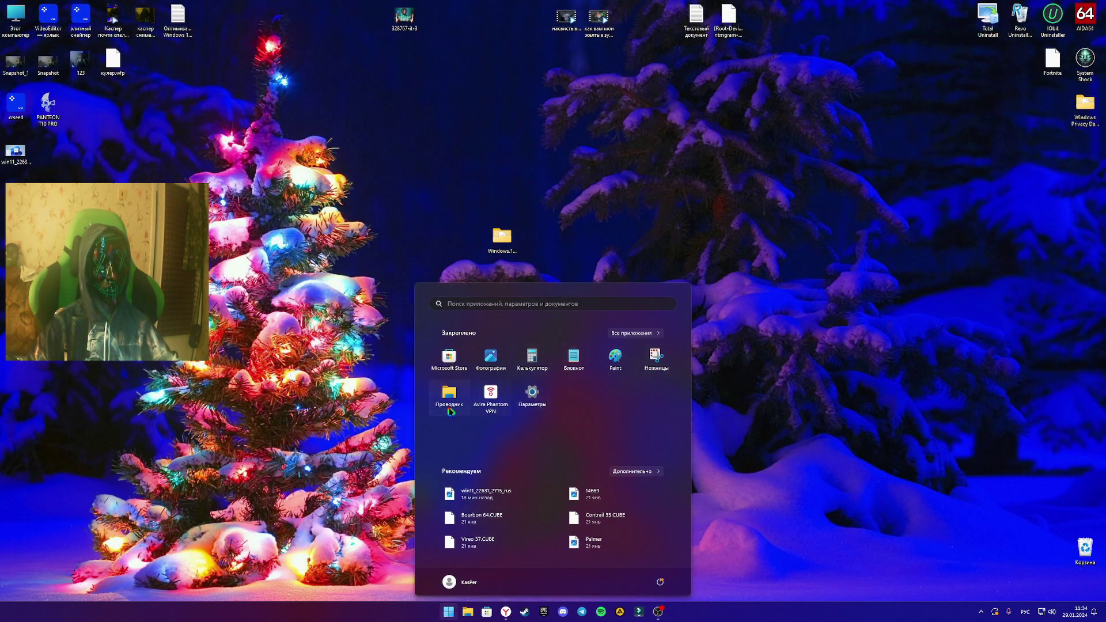
click(450, 358)
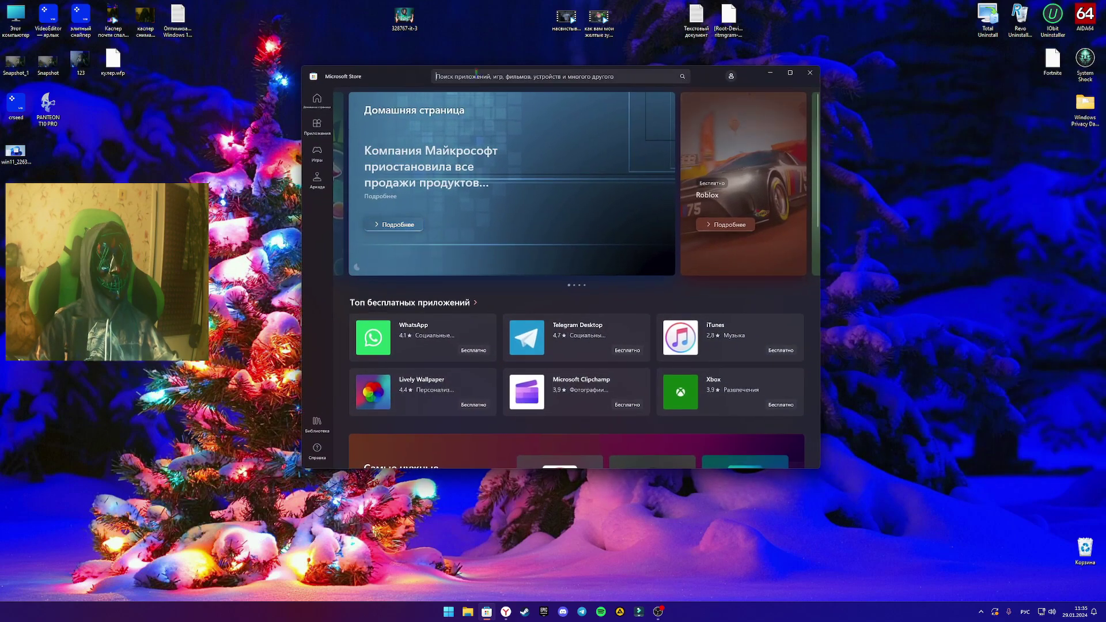
click(473, 73)
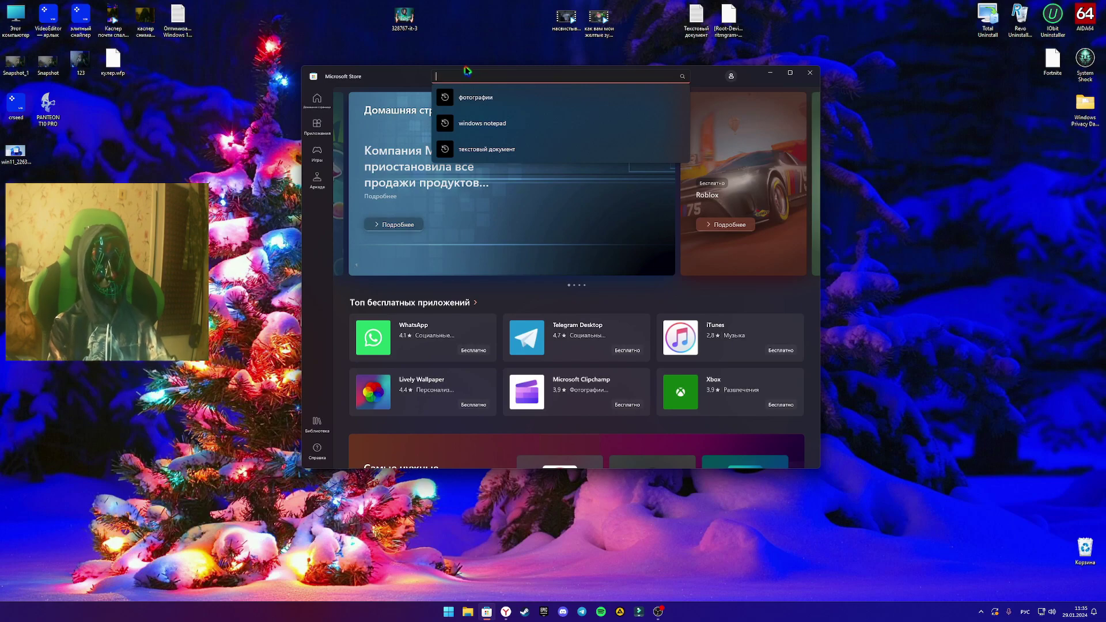
text(тек)
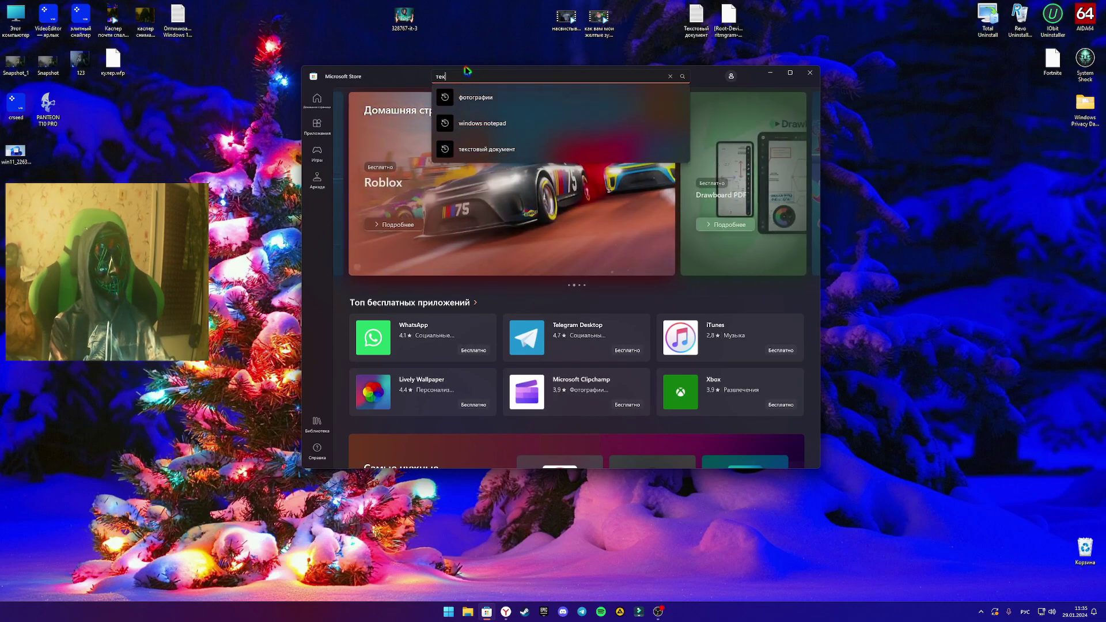
key(BackSpace)
text(ук)
key(BackSpace)
key(BackSpace)
key(BackSpace)
text(екстовый до)
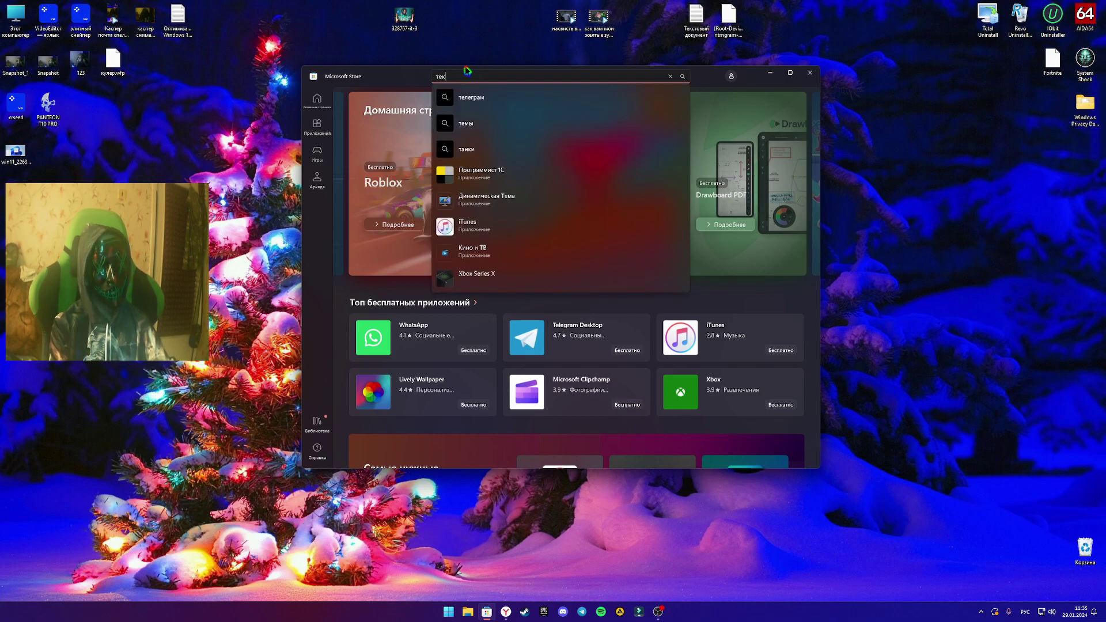
text(ек)
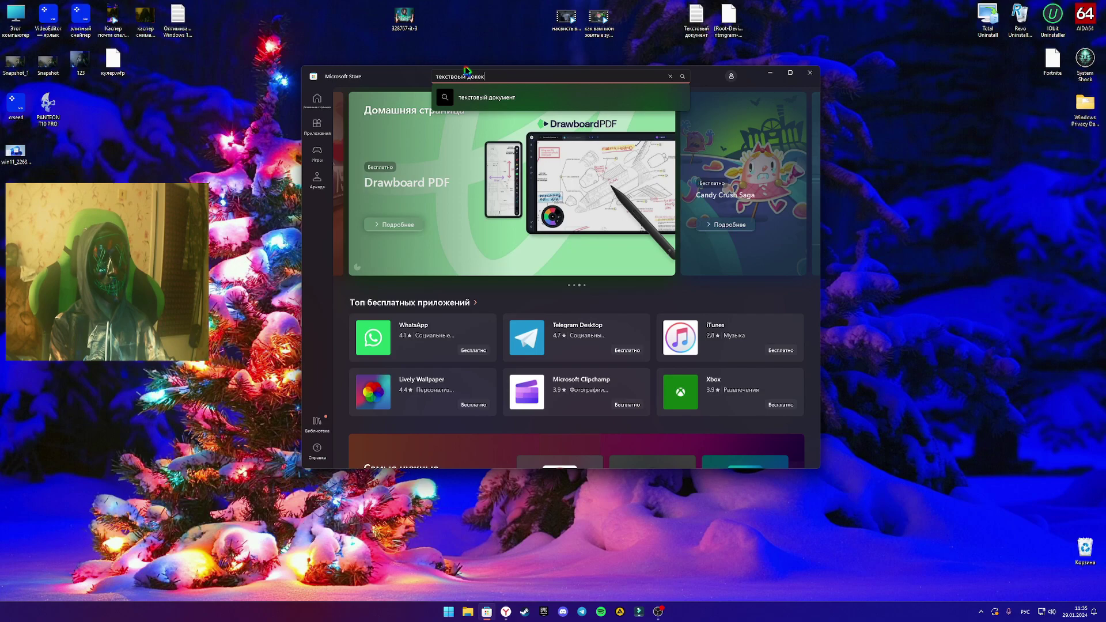
text(меннт)
key(Return)
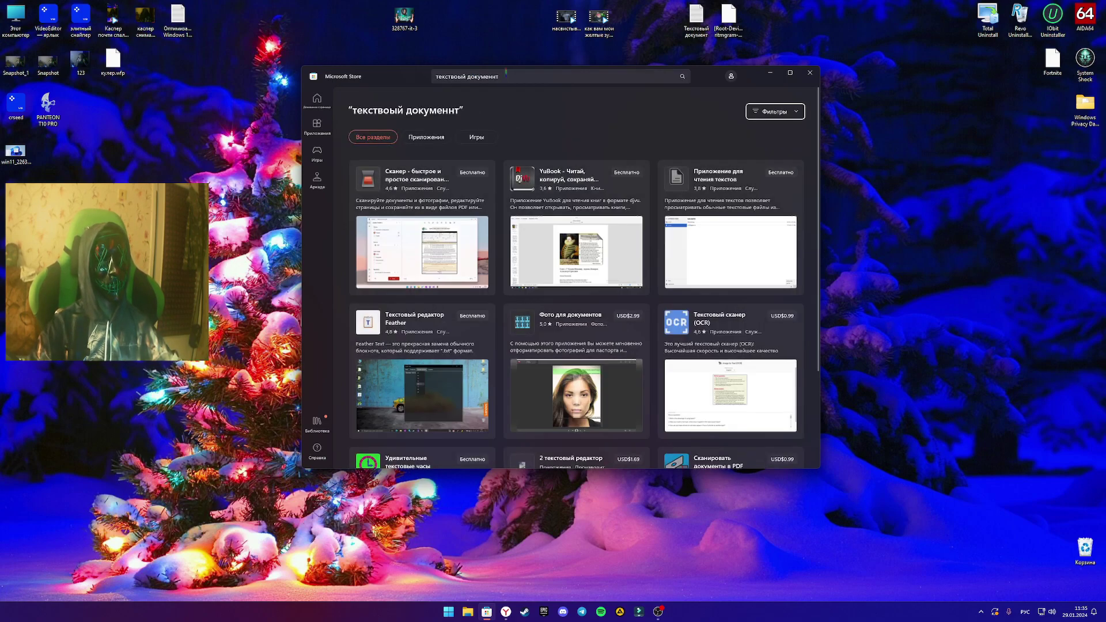
Step: Correct the Store search to "текстовый документ" and open the Windows Notepad app page
click(509, 77)
key(BackSpace)
key(BackSpace)
click(490, 98)
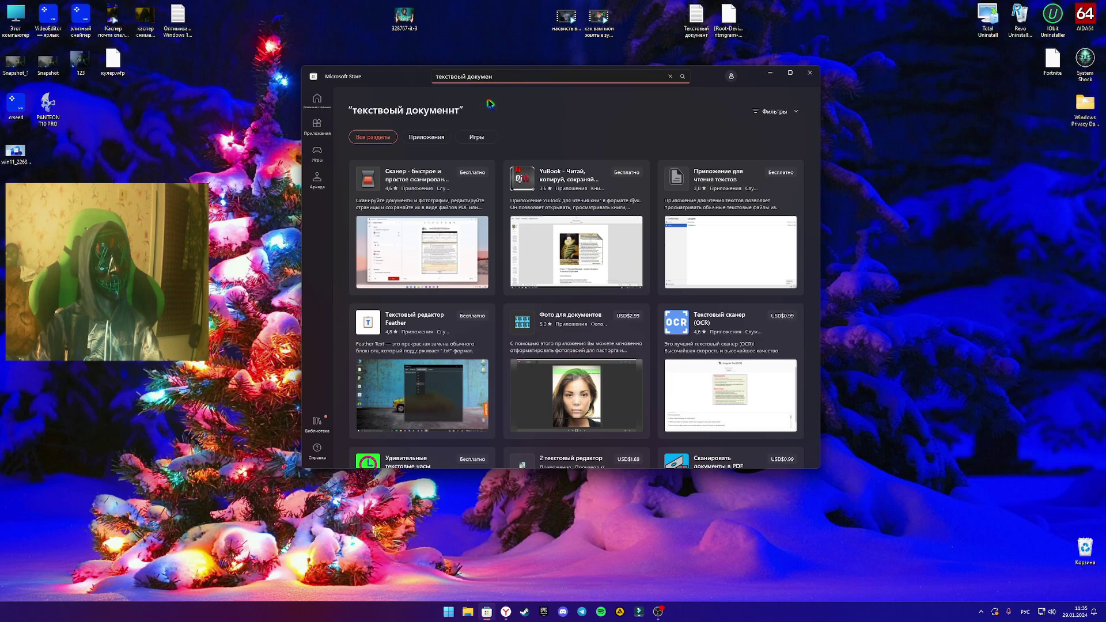
click(443, 180)
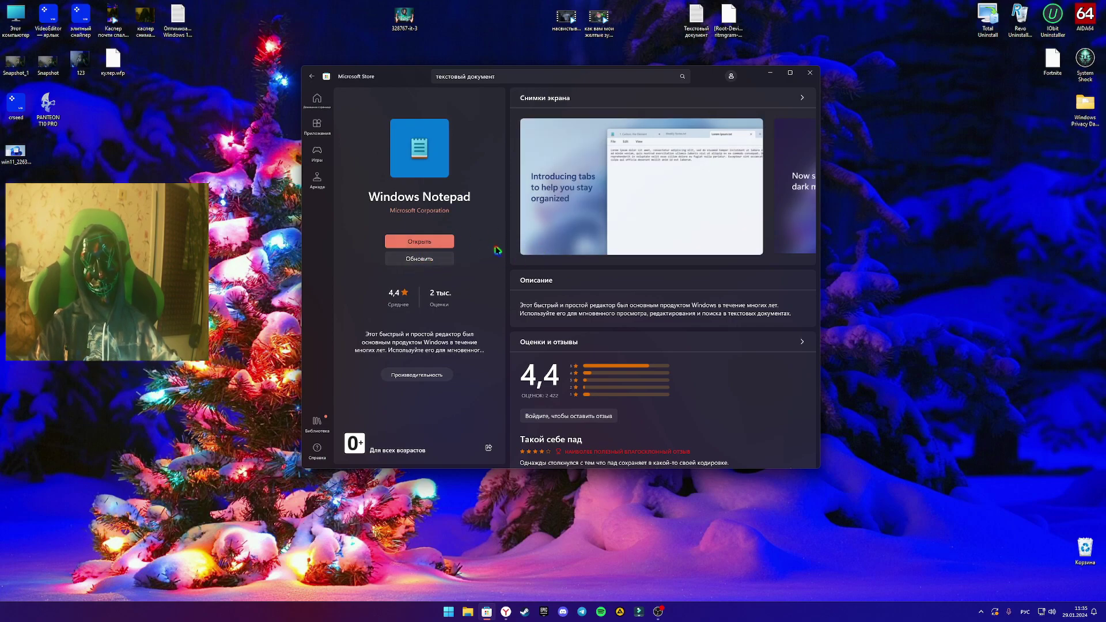
Step: Search the Store for "photo", open the Фотографии (Майкрософт) app page, and dismiss the Store window
click(553, 76)
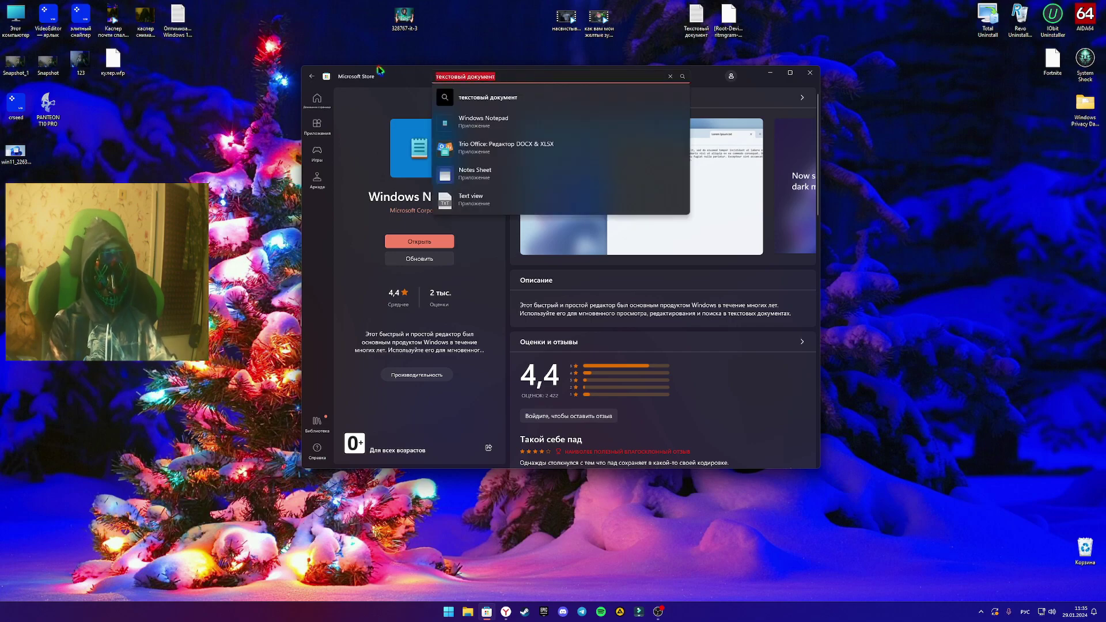
key(BackSpace)
key(alt+shift)
text(photo)
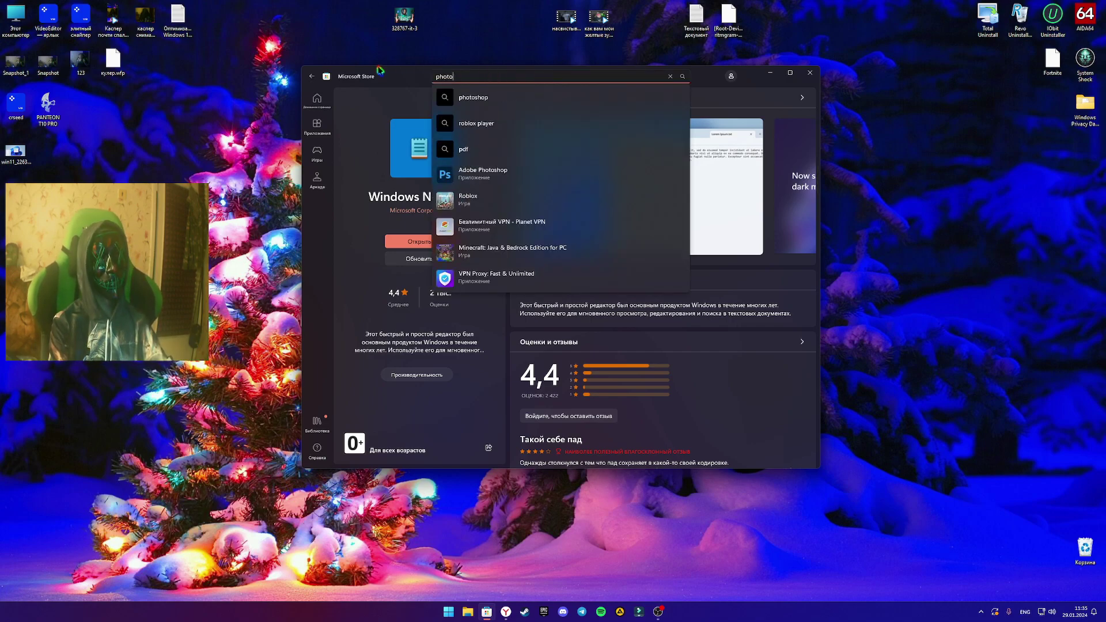
key(Return)
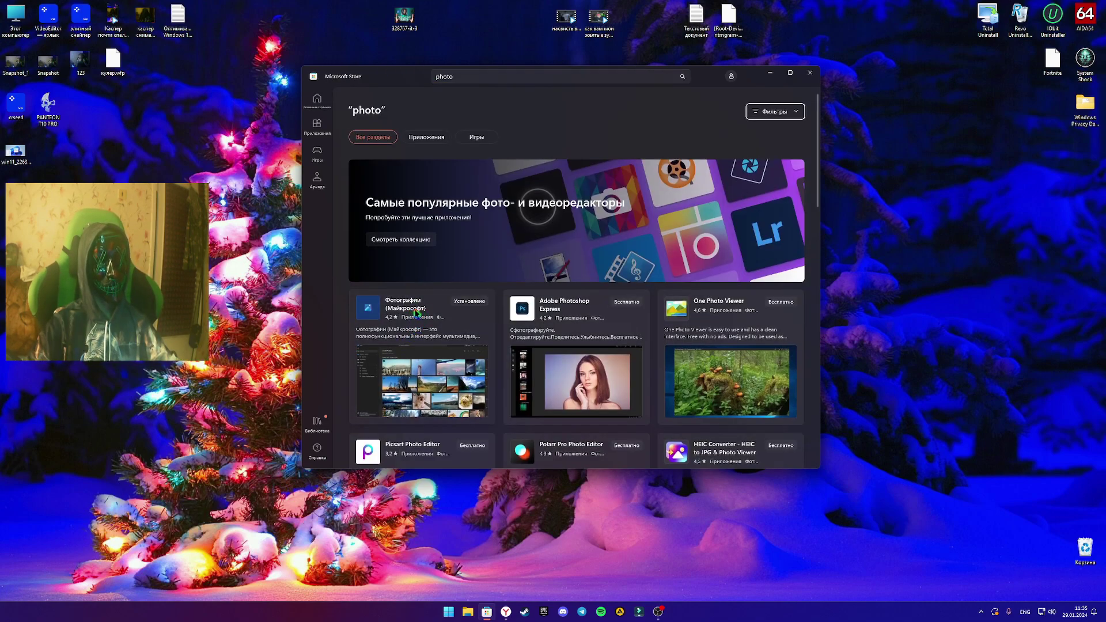
click(457, 316)
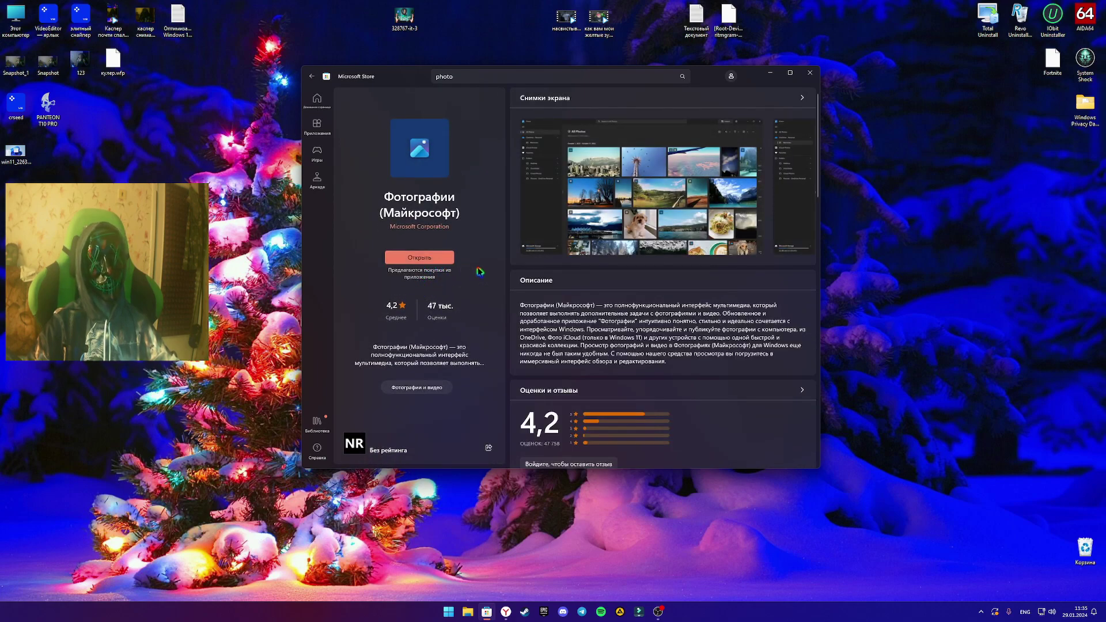
click(770, 73)
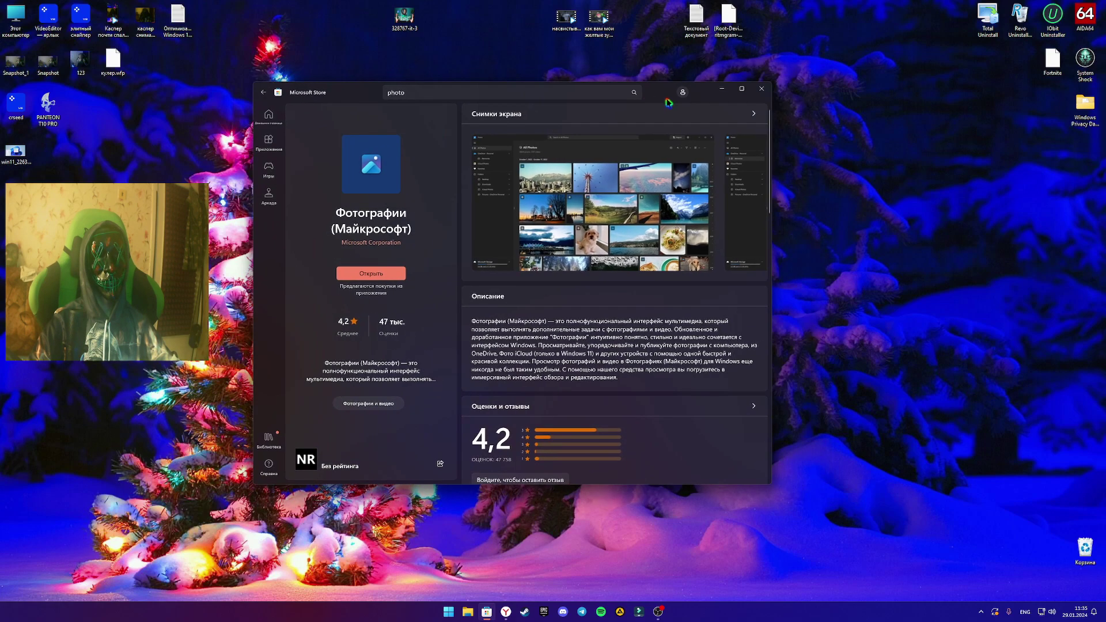
Step: Show the desktop's full classic options, check the item types available for creation, and dismiss them without creating anything
right_click(696, 267)
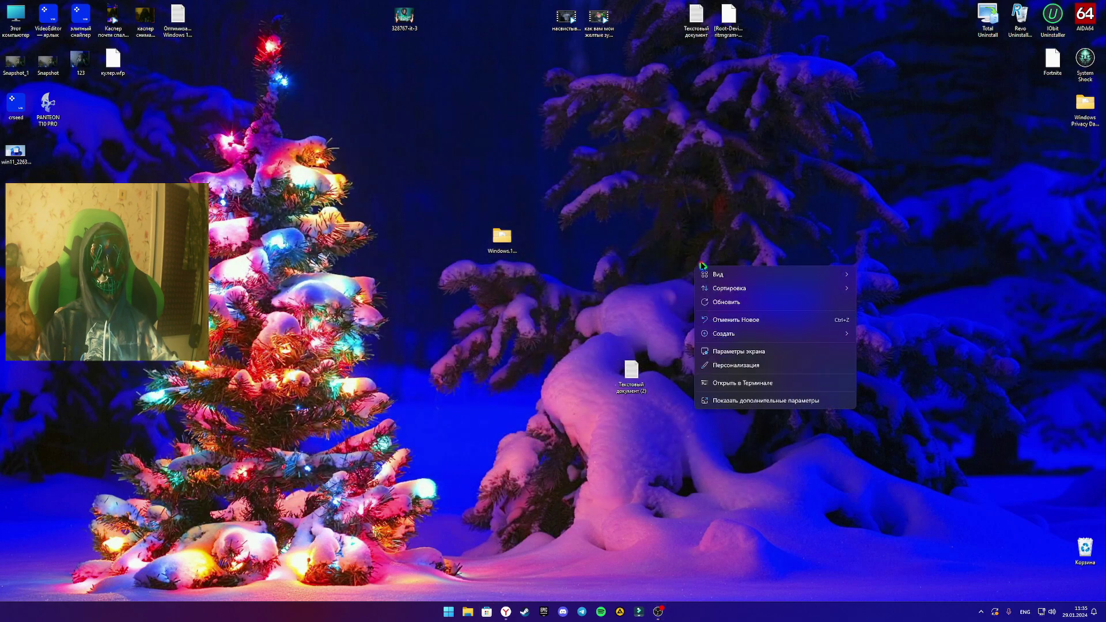
click(740, 401)
mouse_move(738, 347)
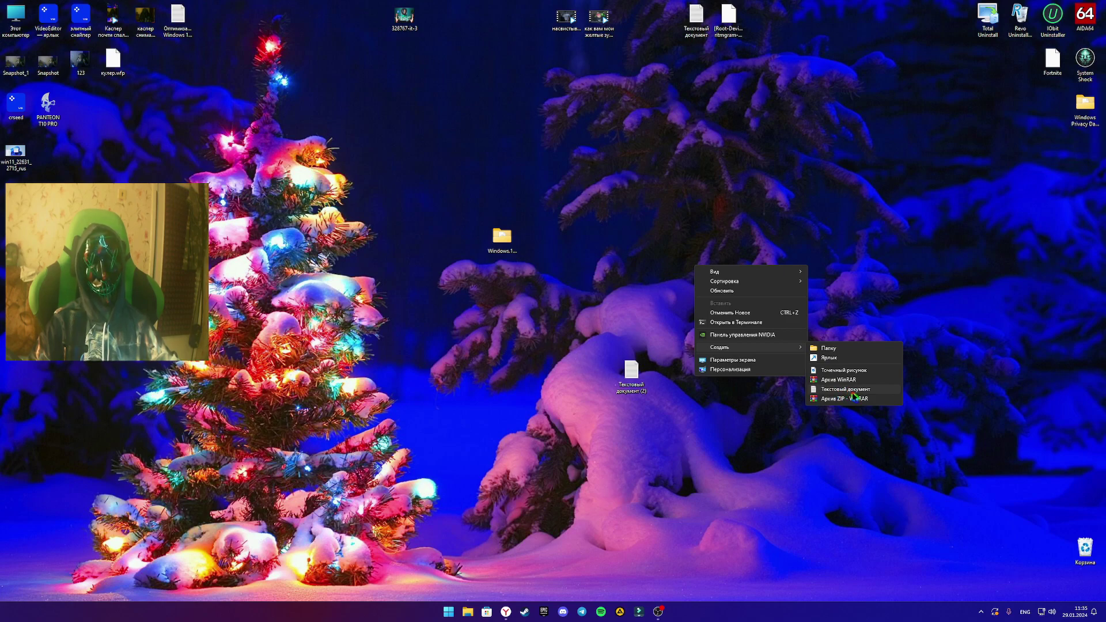
click(777, 466)
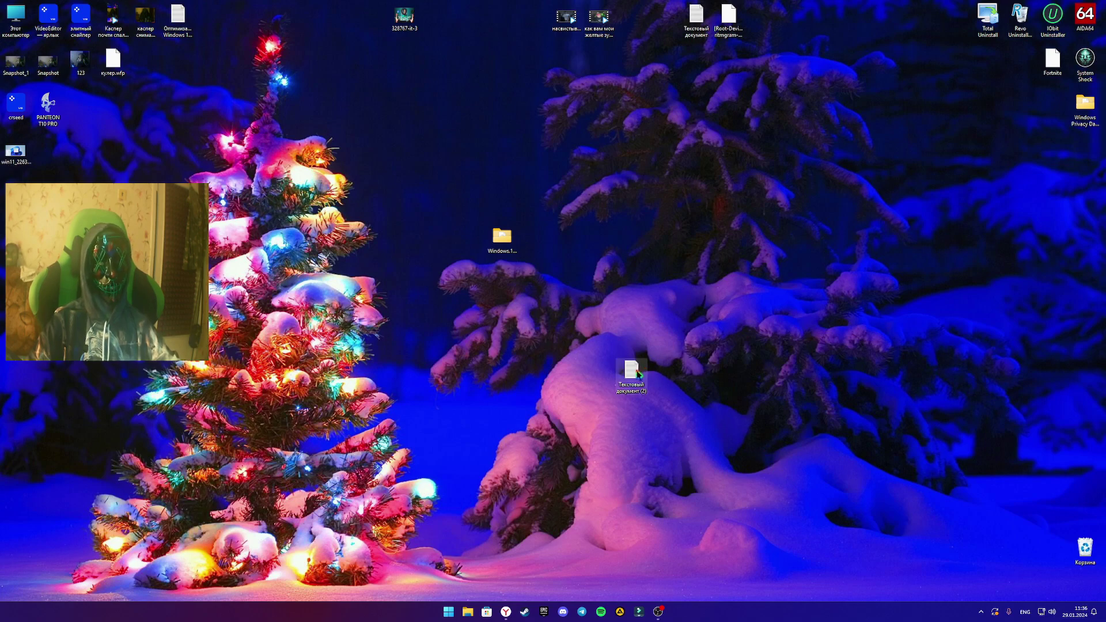
Step: Move the icon of Текстовый документ (2) higher up on the desktop
drag(631, 373, 631, 283)
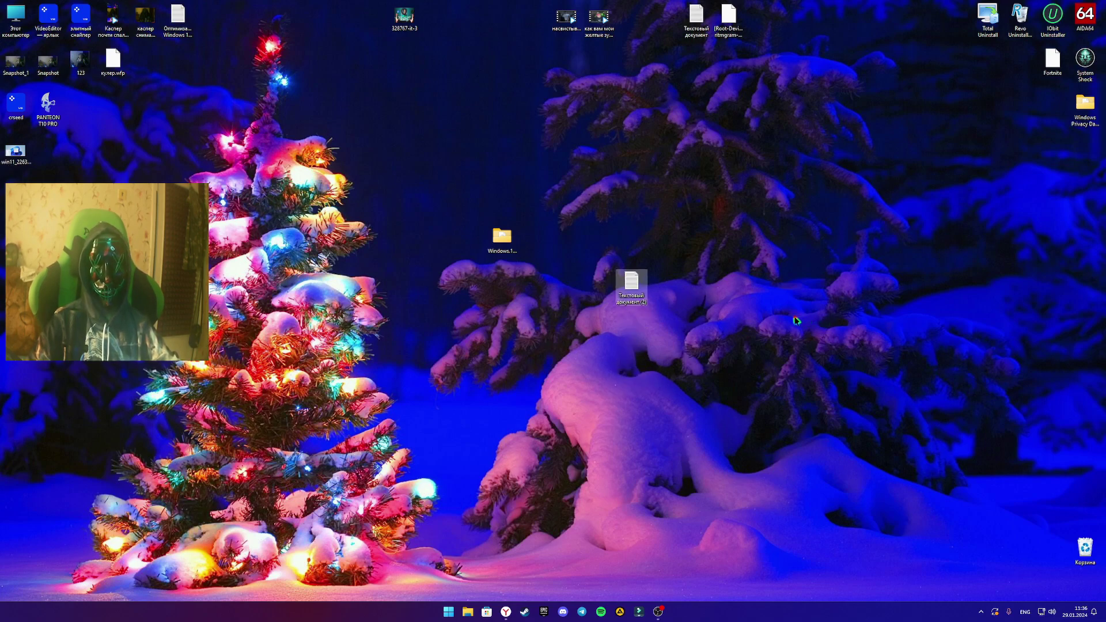